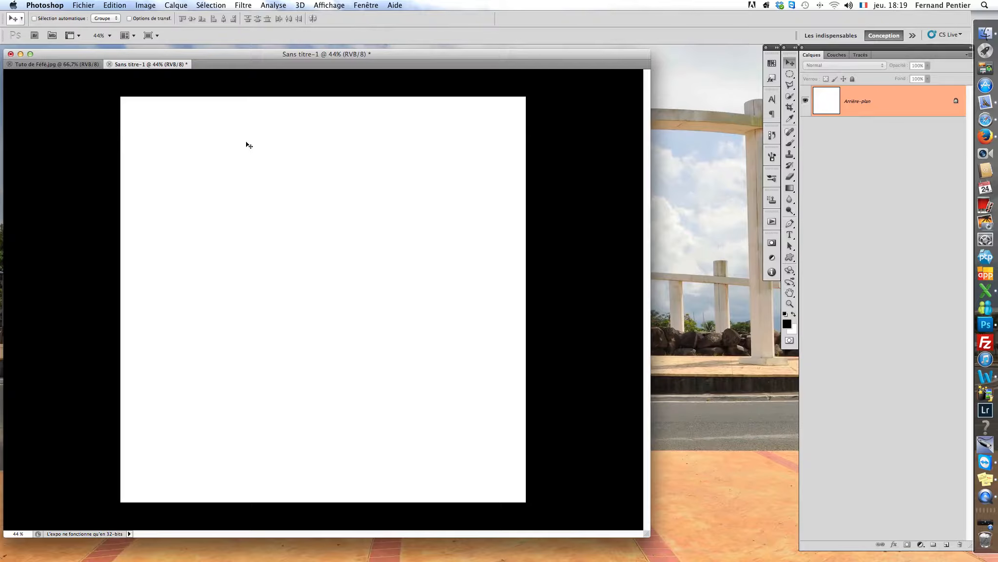
Step: Show the horizontal and vertical guides crossing at the canvas centre, leaving the rulers hidden
{"action": "key", "text": "super+r"}
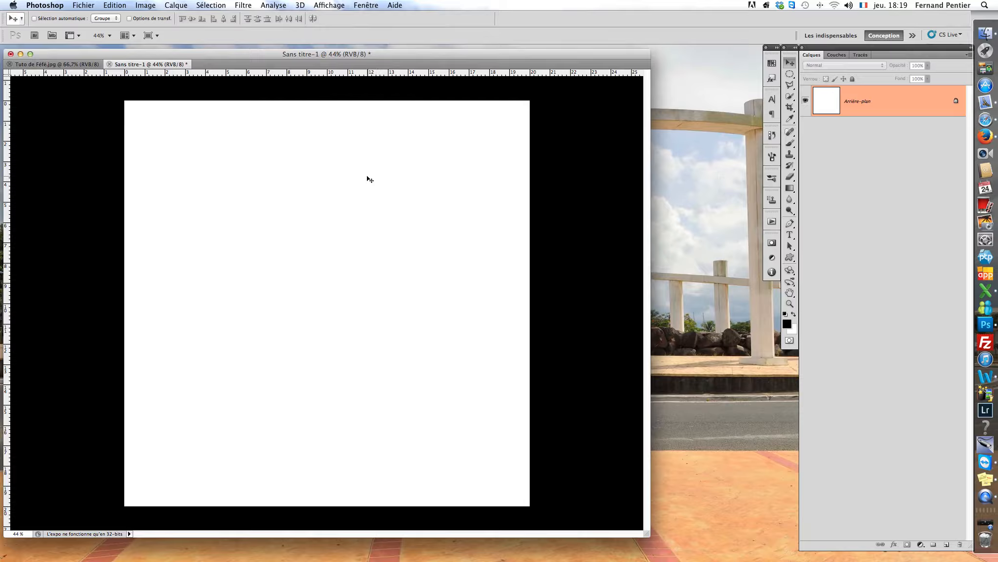
{"action": "key", "text": "super+semicolon"}
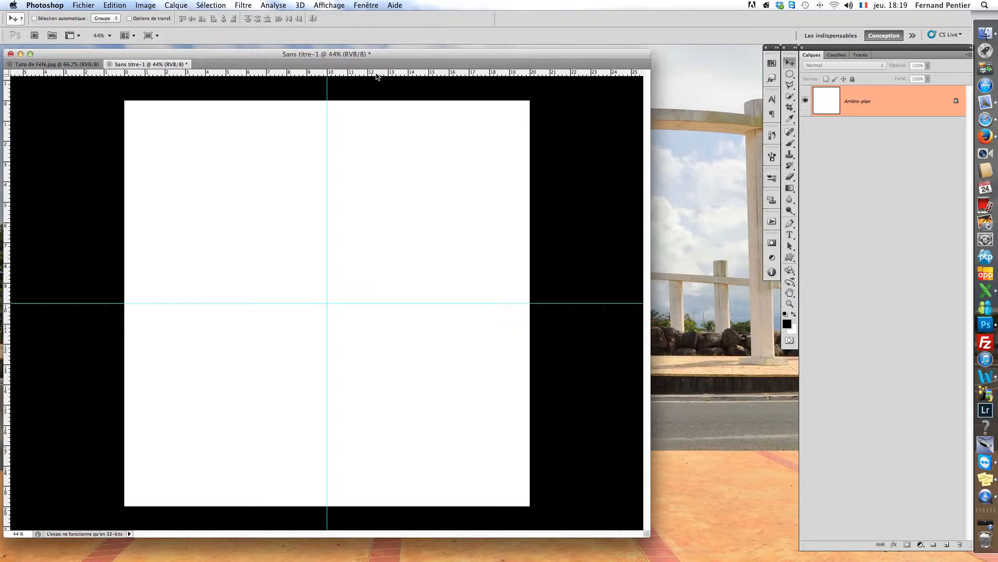
{"action": "mouse_move", "coordinate": [375, 75]}
{"action": "left_mouse_down"}
{"action": "mouse_move", "coordinate": [381, 200]}
{"action": "mouse_move", "coordinate": [379, 74]}
{"action": "left_mouse_up"}
{"action": "key", "text": "super+semicolon"}
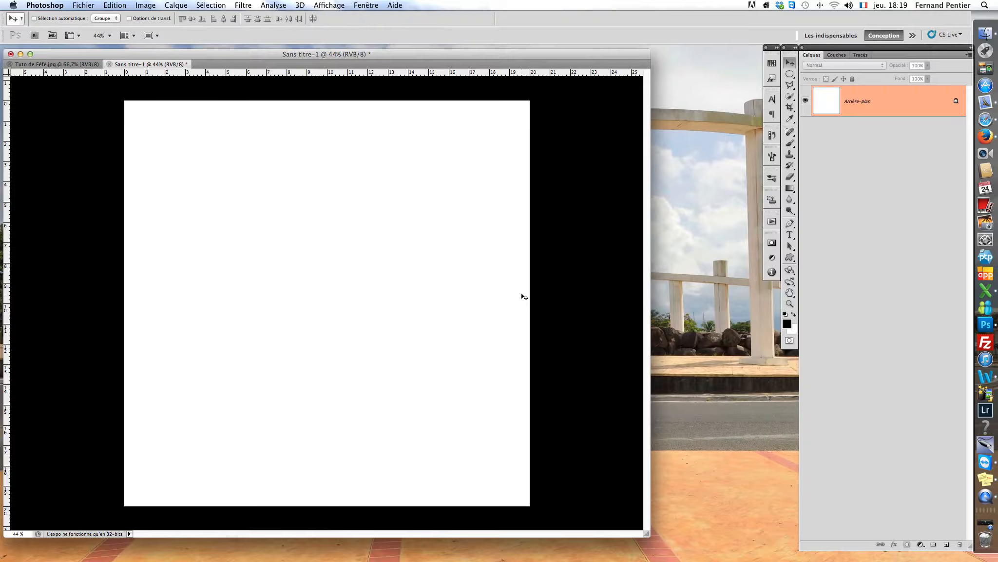
{"action": "key", "text": "super+semicolon"}
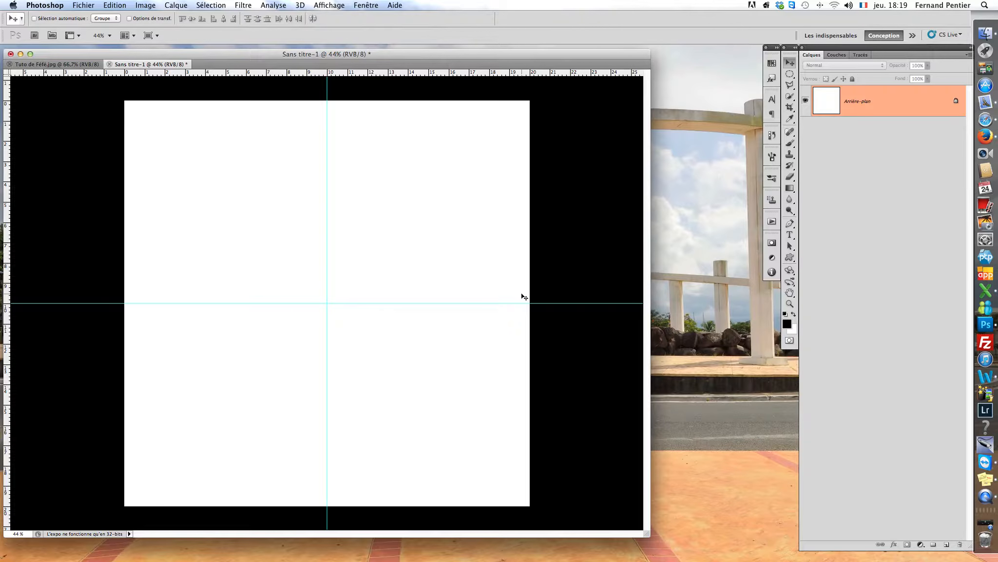
{"action": "key", "text": "super+semicolon"}
{"action": "key", "text": "super+semicolon"}
{"action": "key", "text": "super+r"}
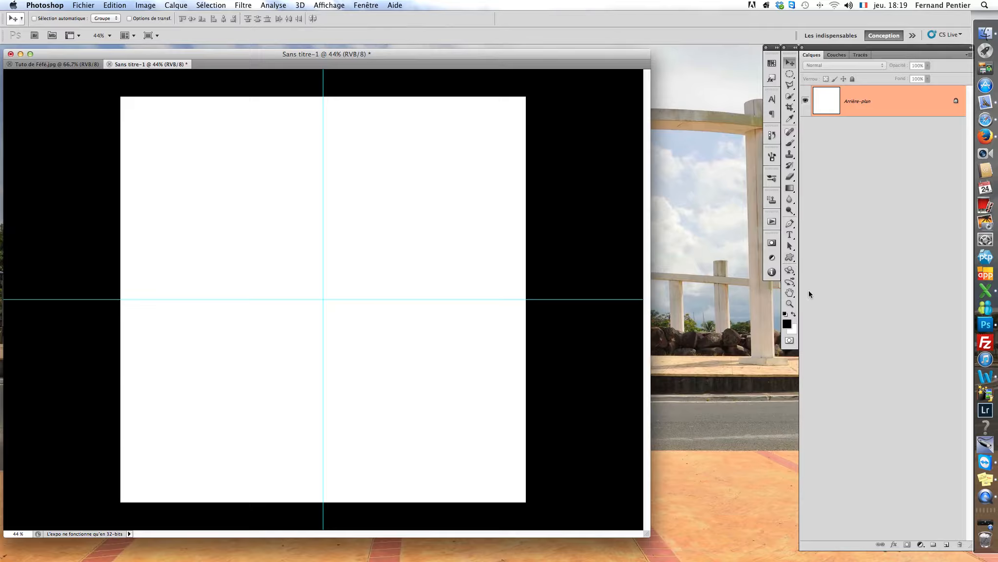
Step: Make a circular selection centred on the guide intersection, spanning a little over half of the canvas width
{"action": "key", "text": "o"}
{"action": "left_click", "coordinate": [790, 76]}
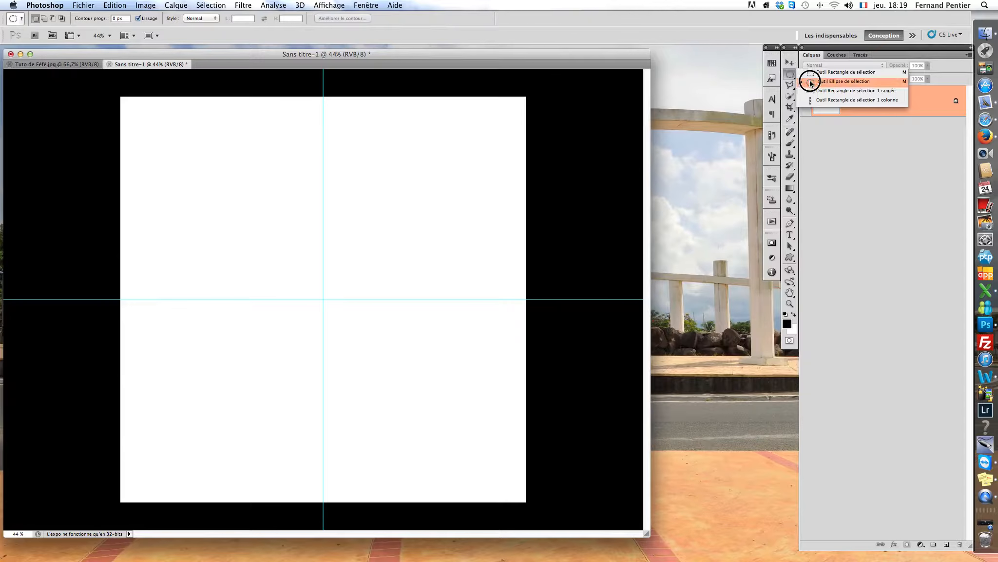
{"action": "left_click", "coordinate": [811, 83]}
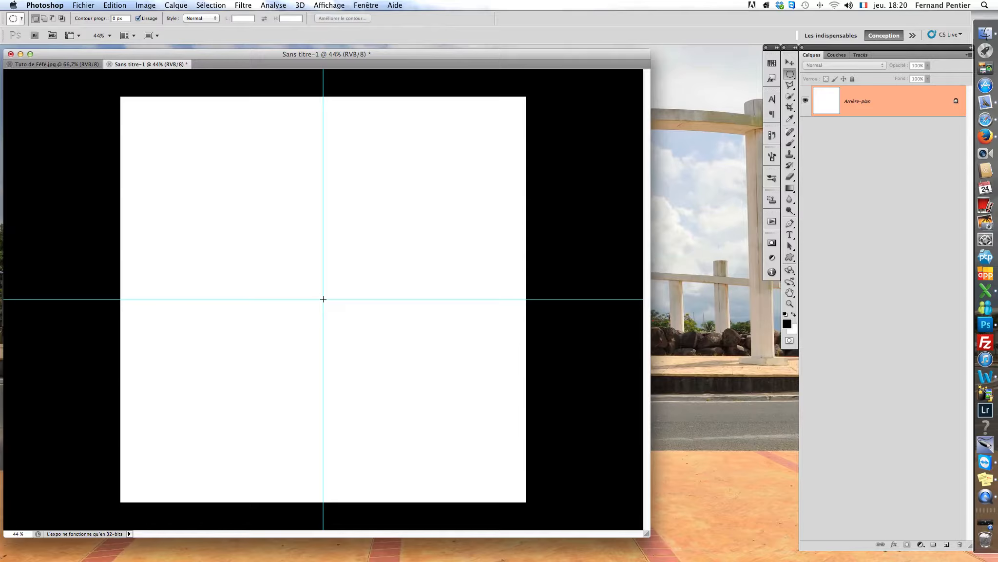
{"action": "left_click_drag", "start_coordinate": [322, 298], "coordinate": [534, 415]}
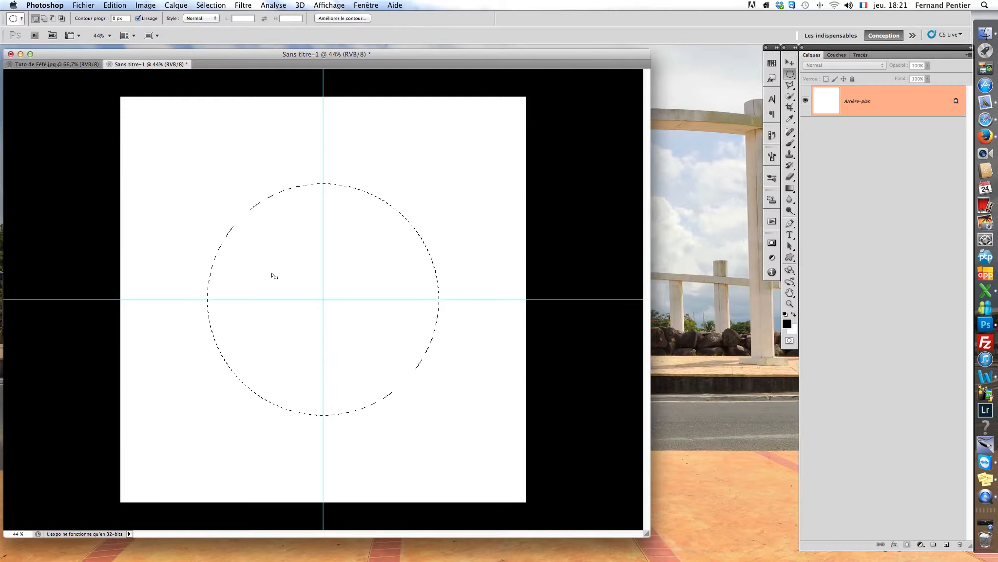
Step: On a new layer, fill the circular selection with a blue, red, yellow radial gradient from the guide intersection to the circle's edge
{"action": "left_click", "coordinate": [947, 544]}
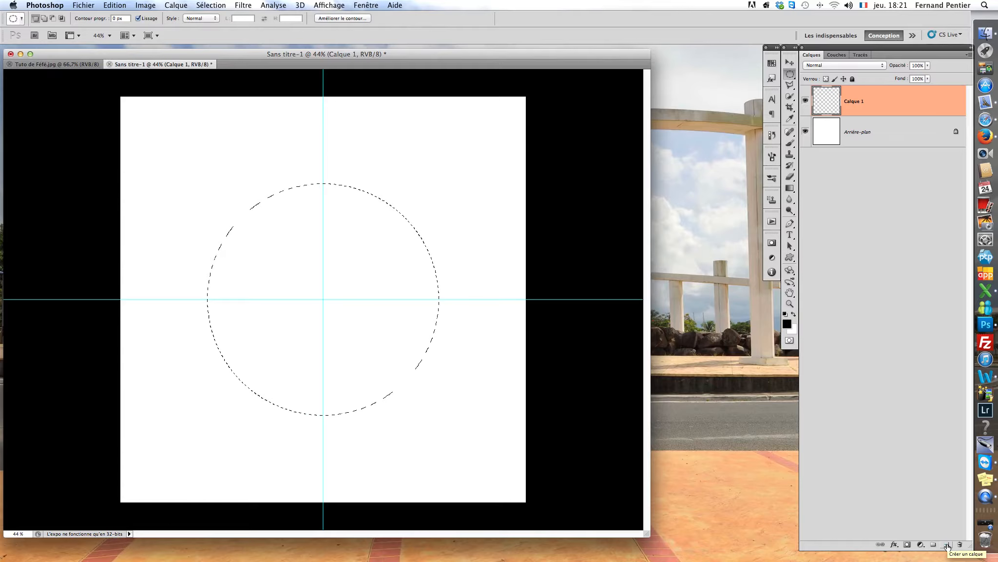
{"action": "left_click", "coordinate": [789, 189]}
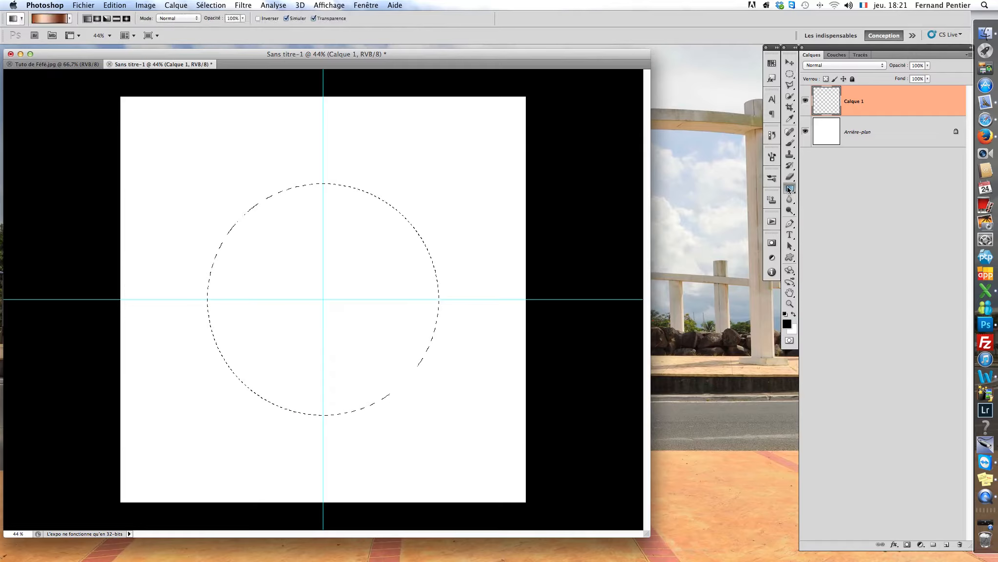
{"action": "left_click", "coordinate": [71, 18]}
{"action": "left_click", "coordinate": [97, 39]}
{"action": "left_click", "coordinate": [260, 37]}
{"action": "left_click", "coordinate": [98, 19]}
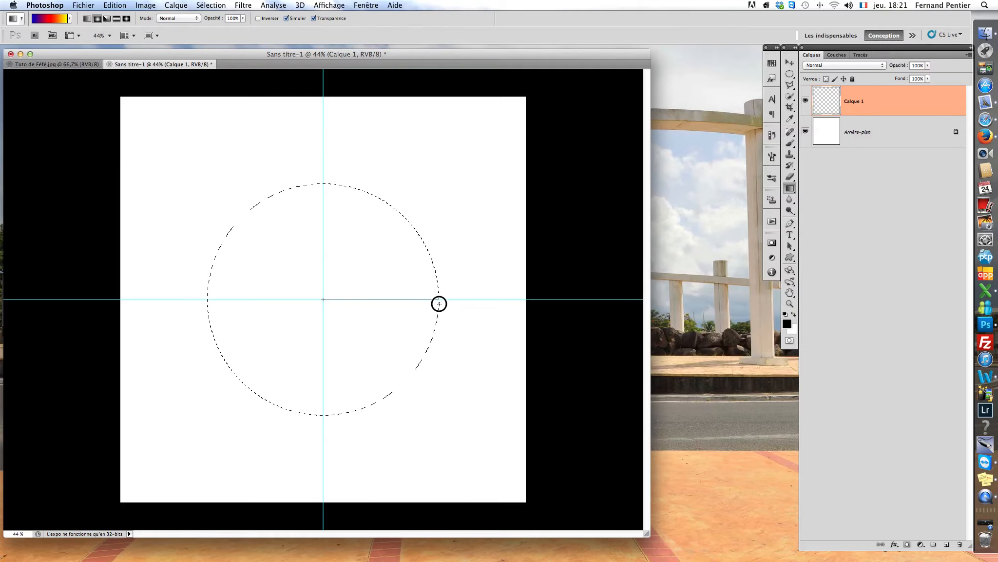
{"action": "left_click_drag", "start_coordinate": [440, 304], "coordinate": [439, 303]}
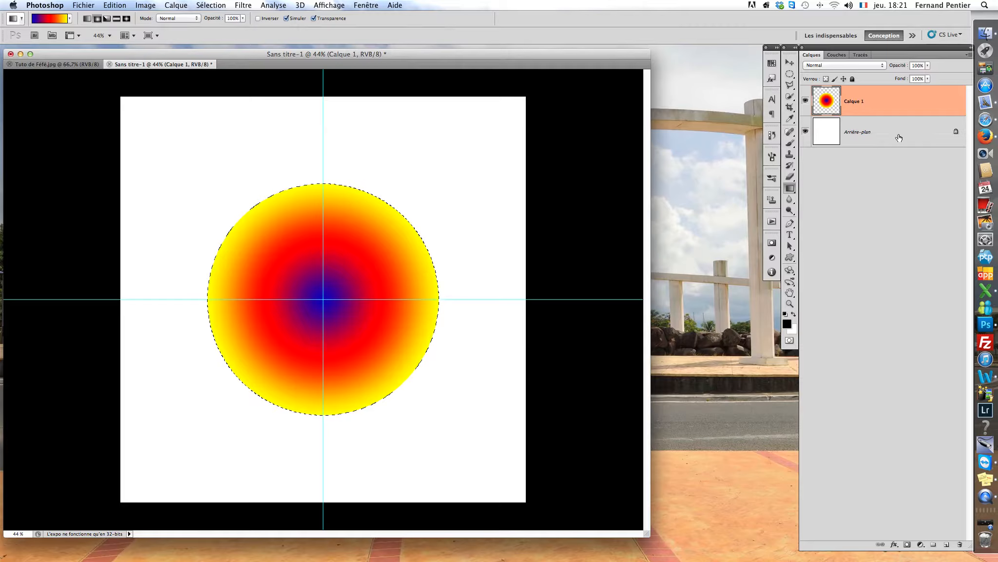
Step: Add another new layer, fill the circular selection with black on it, and deselect
{"action": "left_click", "coordinate": [947, 545]}
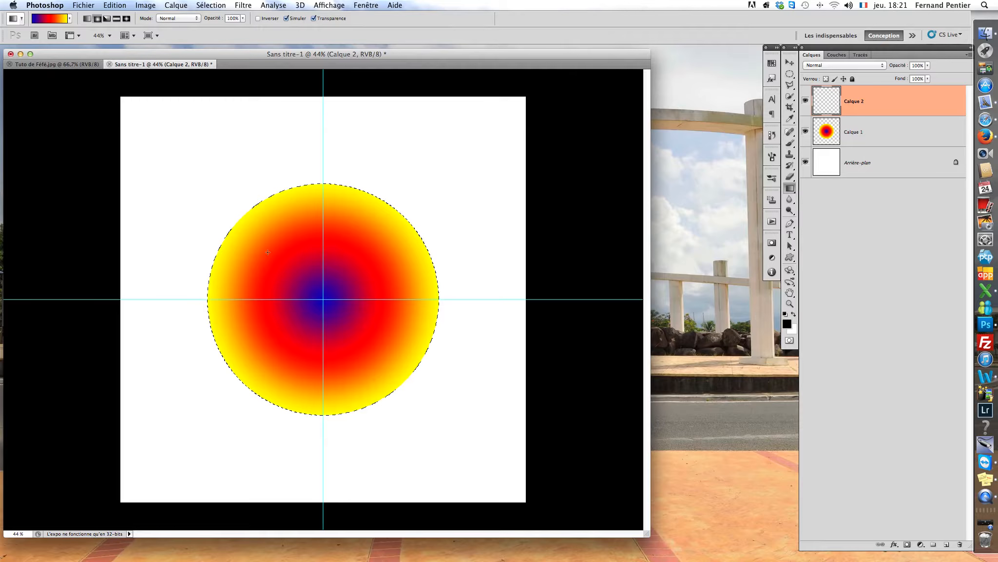
{"action": "left_click", "coordinate": [794, 315]}
{"action": "key", "text": "super+BackSpace"}
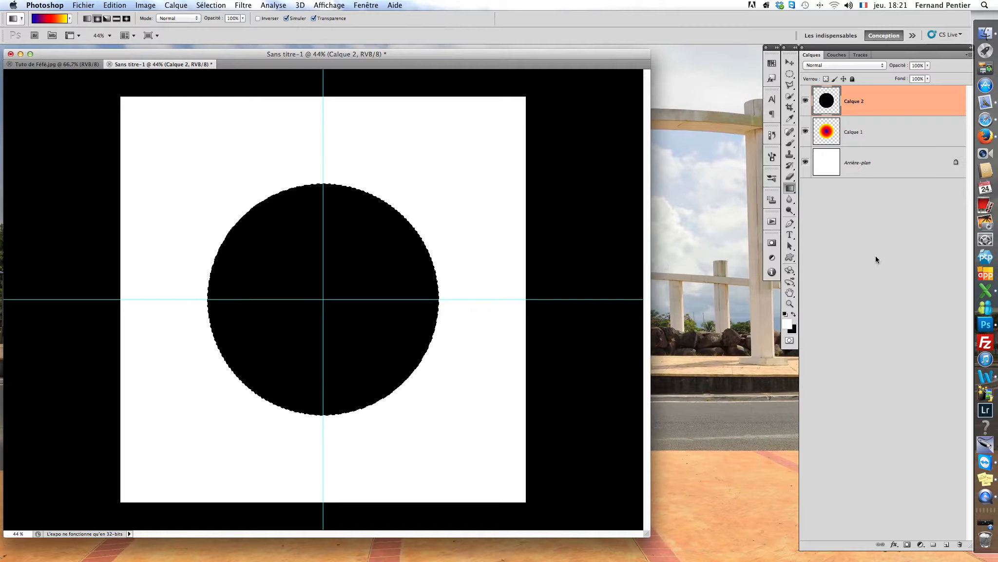
{"action": "key", "text": "super+d"}
Step: Select a narrow vertical rectangle centred on the vertical guide, extending past the black disc, and delete that strip from Calque 2
{"action": "left_click", "coordinate": [790, 74]}
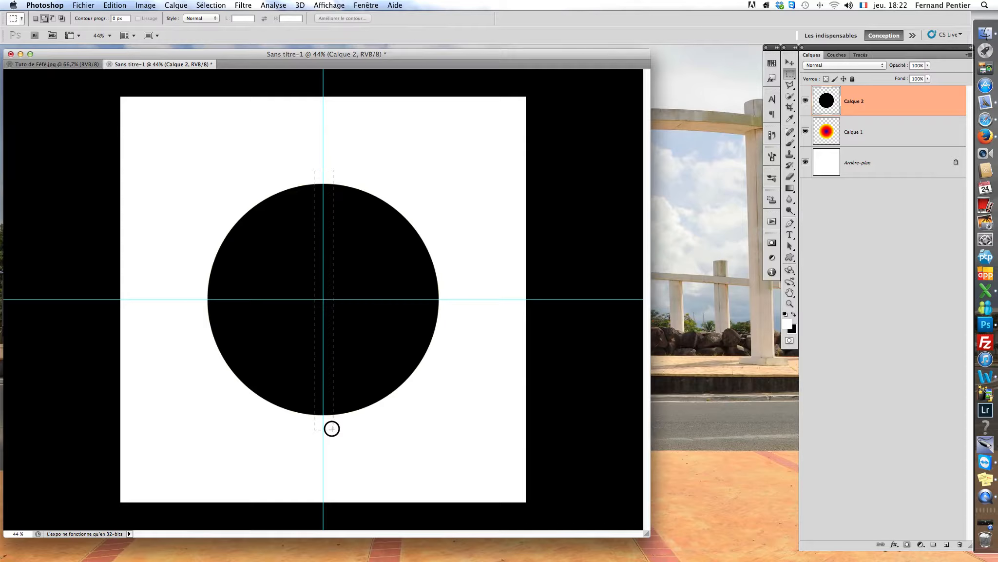
{"action": "left_click_drag", "start_coordinate": [331, 429], "coordinate": [314, 171]}
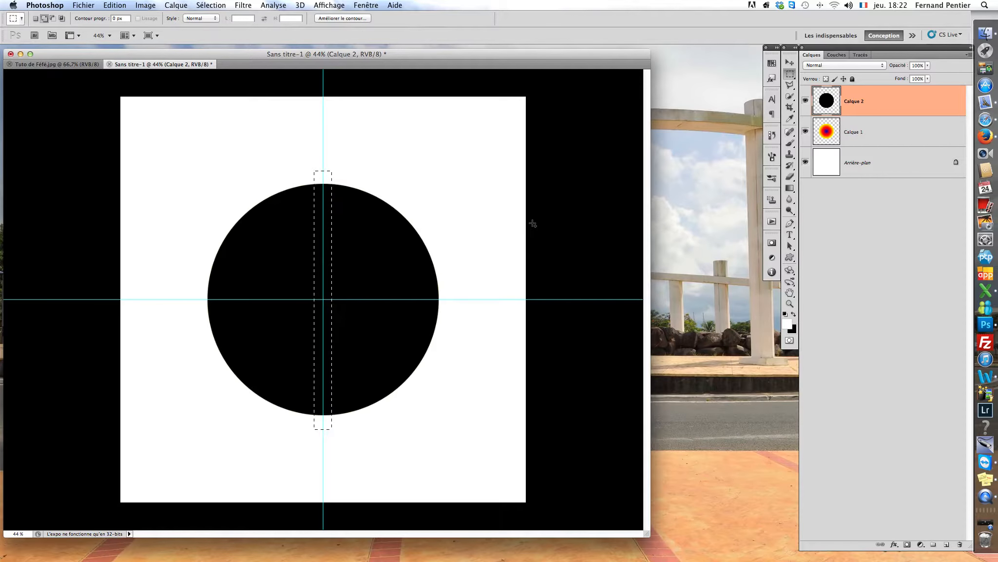
{"action": "key", "text": "Delete"}
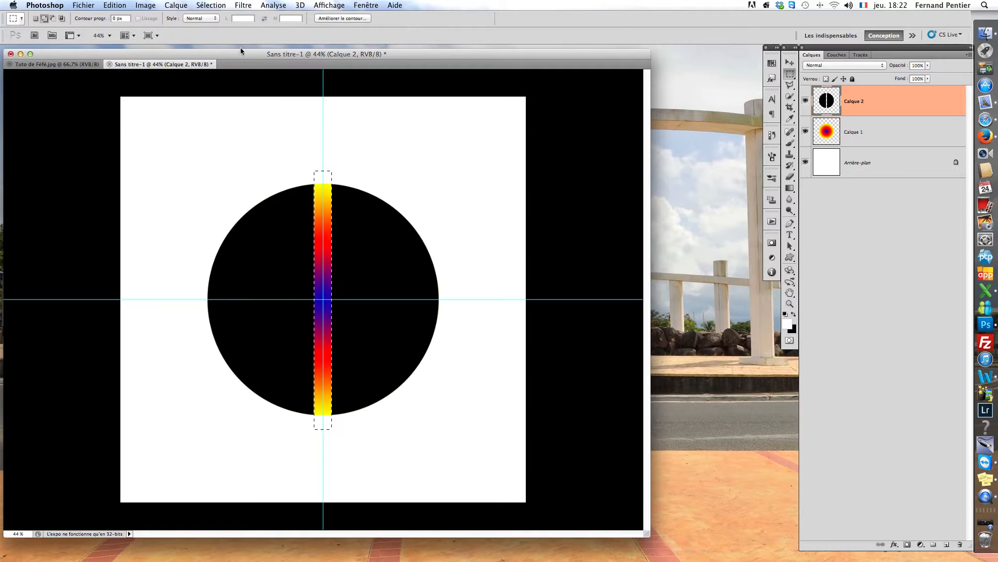
Step: Rotate the vertical strip selection 30° clockwise and delete the black area inside it on Calque 2
{"action": "left_click", "coordinate": [214, 5]}
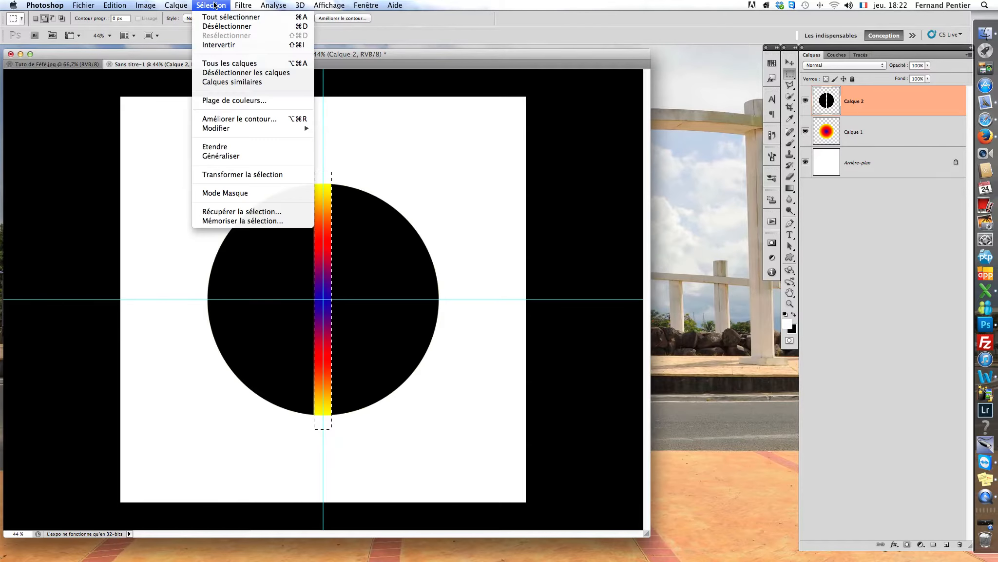
{"action": "left_click", "coordinate": [242, 174]}
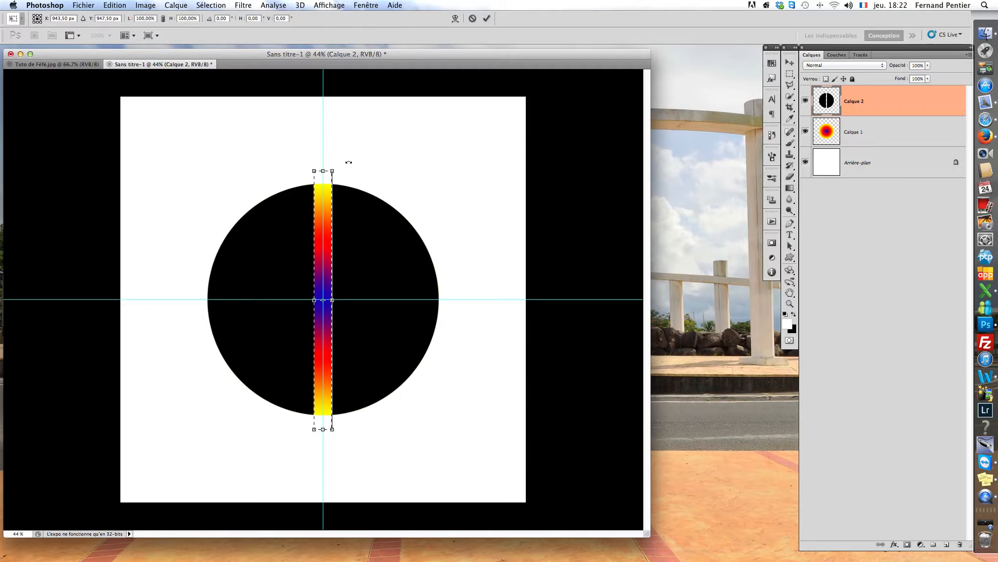
{"action": "left_click_drag", "start_coordinate": [361, 173], "coordinate": [403, 210]}
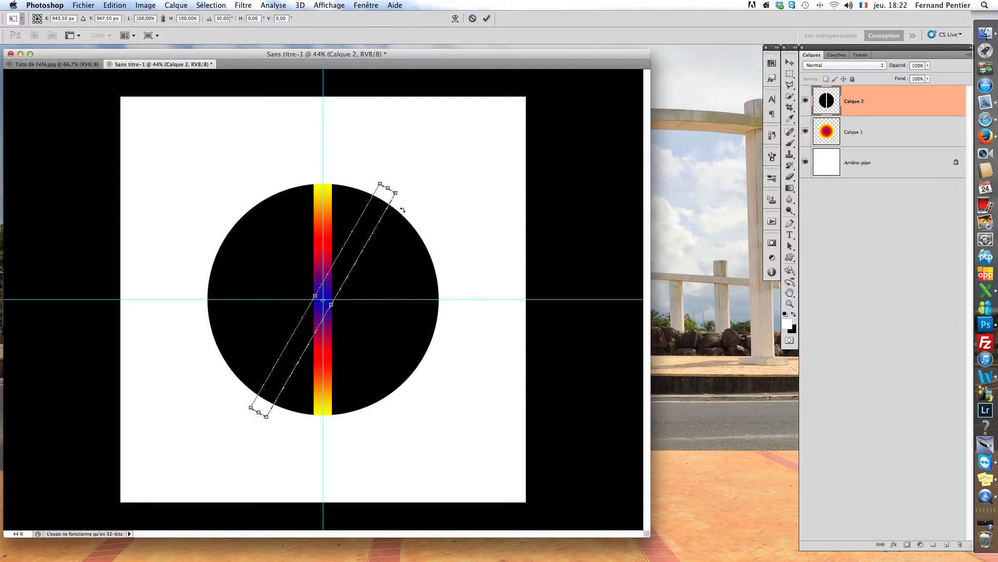
{"action": "key", "text": "Return"}
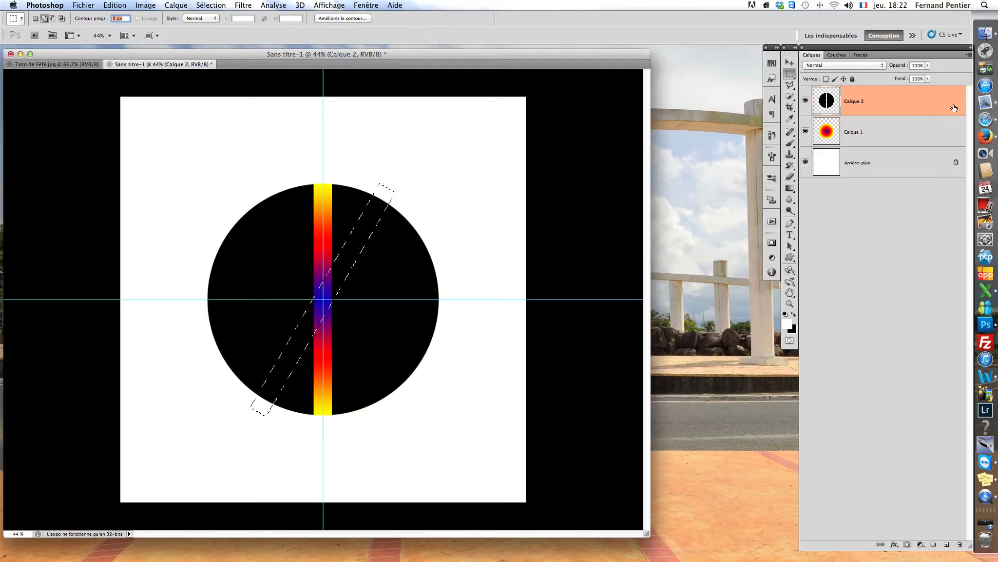
{"action": "left_click", "coordinate": [879, 99]}
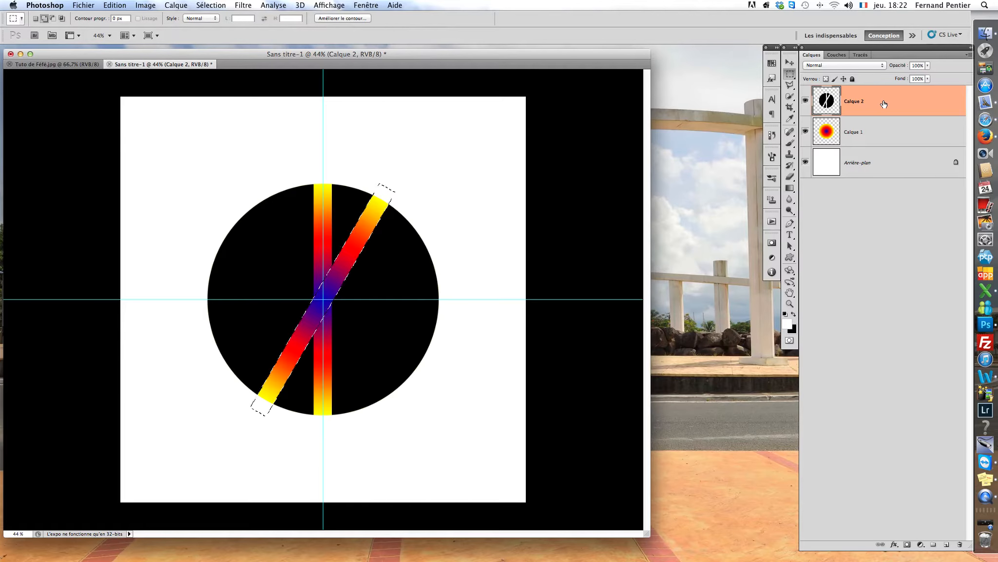
Step: Rotate the strip selection a further 30° clockwise, to 60° from vertical, and delete the black area it covers
{"action": "left_click", "coordinate": [213, 5]}
{"action": "left_click", "coordinate": [240, 173]}
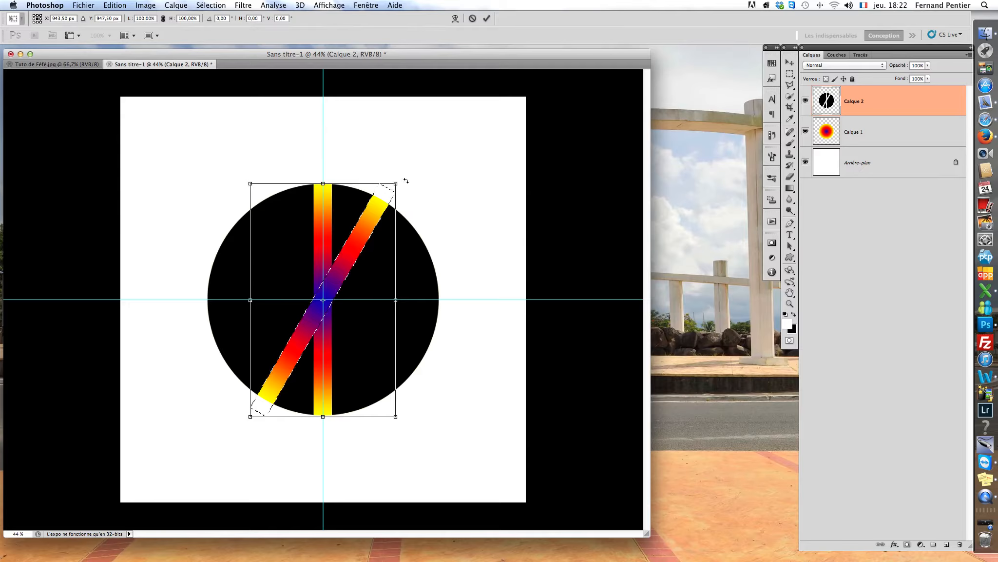
{"action": "left_click_drag", "start_coordinate": [435, 194], "coordinate": [483, 263]}
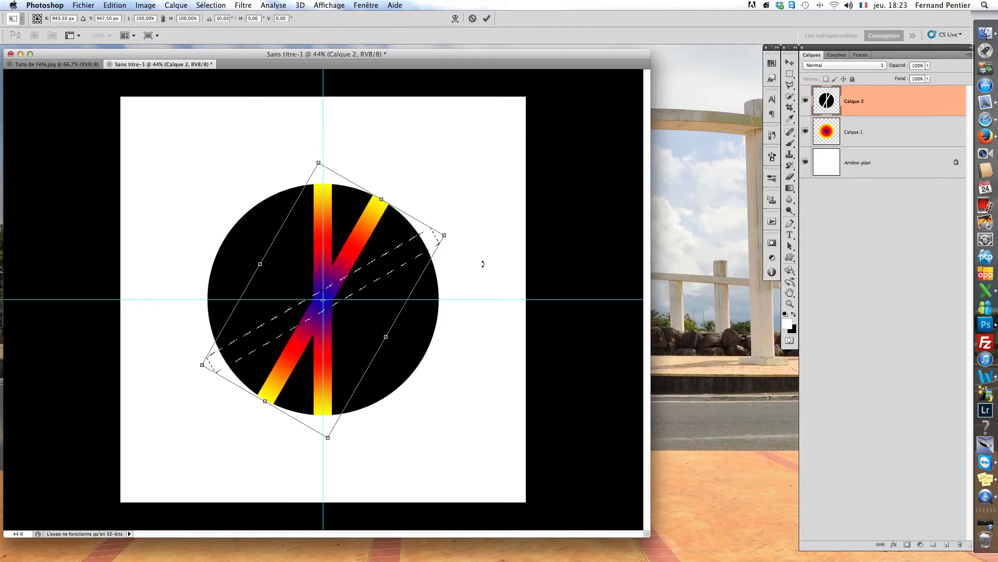
{"action": "key", "text": "Return"}
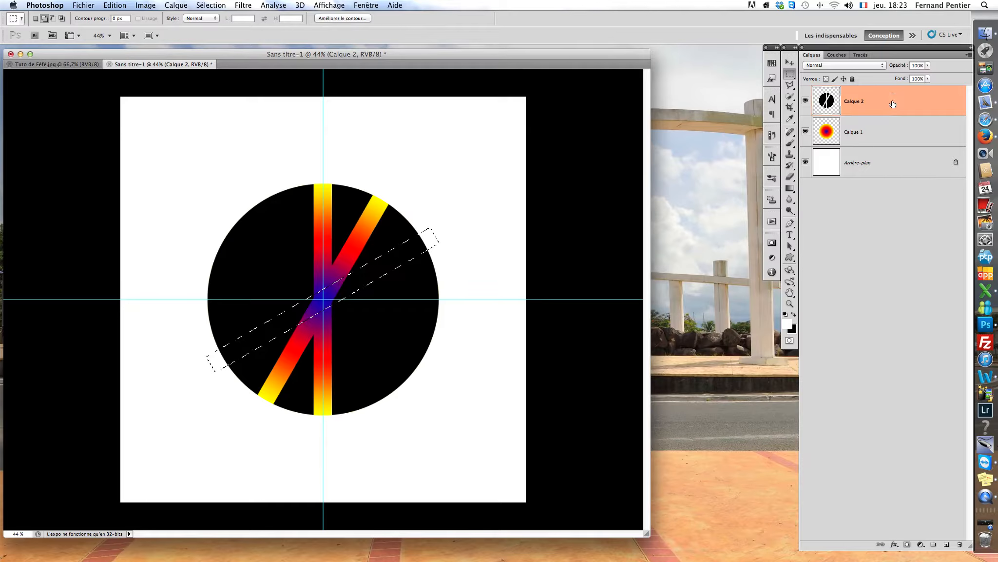
{"action": "key", "text": "Delete"}
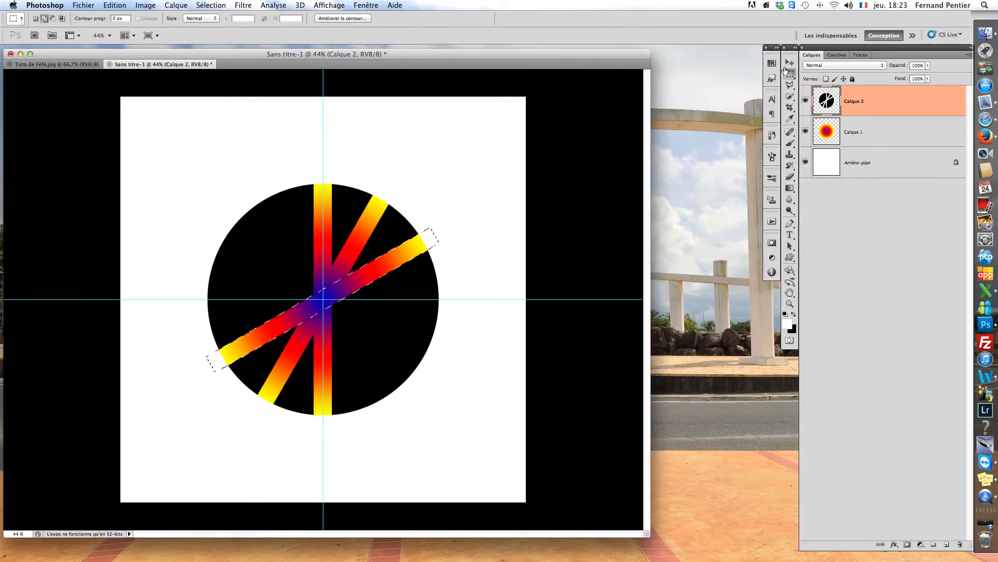
Step: Rotate the strip selection another 30° clockwise so it lies horizontal, and cut that band out of the black disc
{"action": "left_click", "coordinate": [213, 6]}
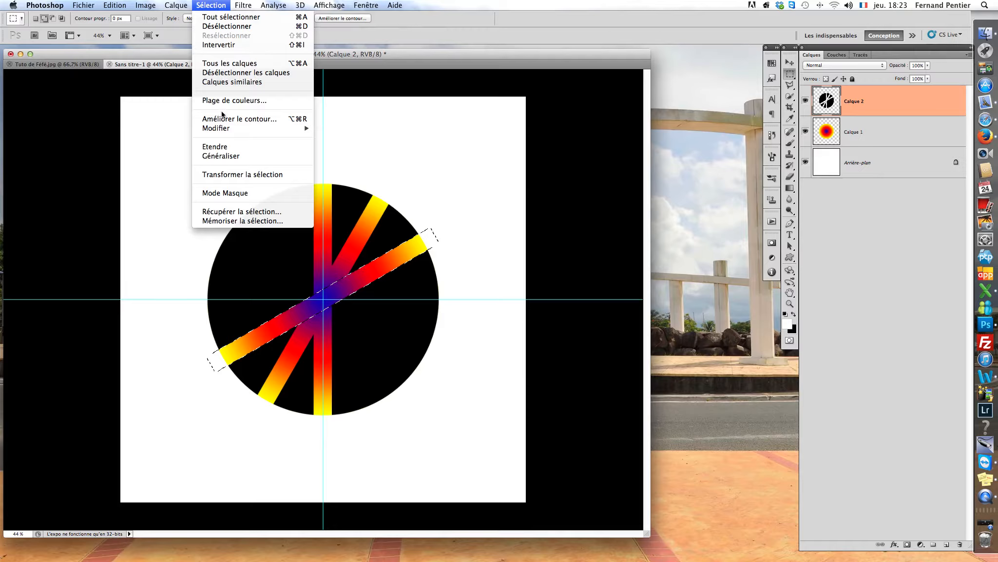
{"action": "left_click", "coordinate": [232, 174]}
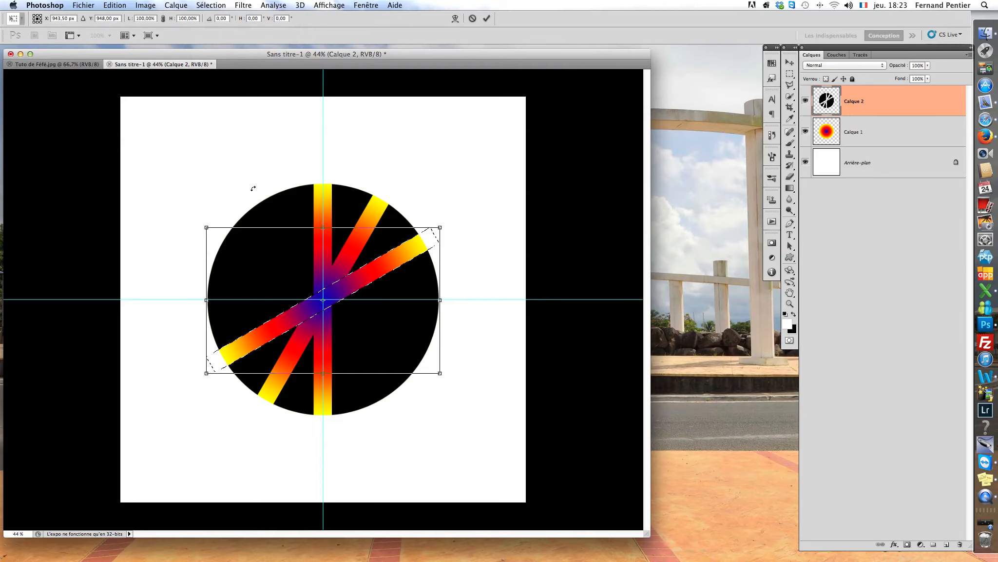
{"action": "left_click_drag", "start_coordinate": [480, 259], "coordinate": [481, 325]}
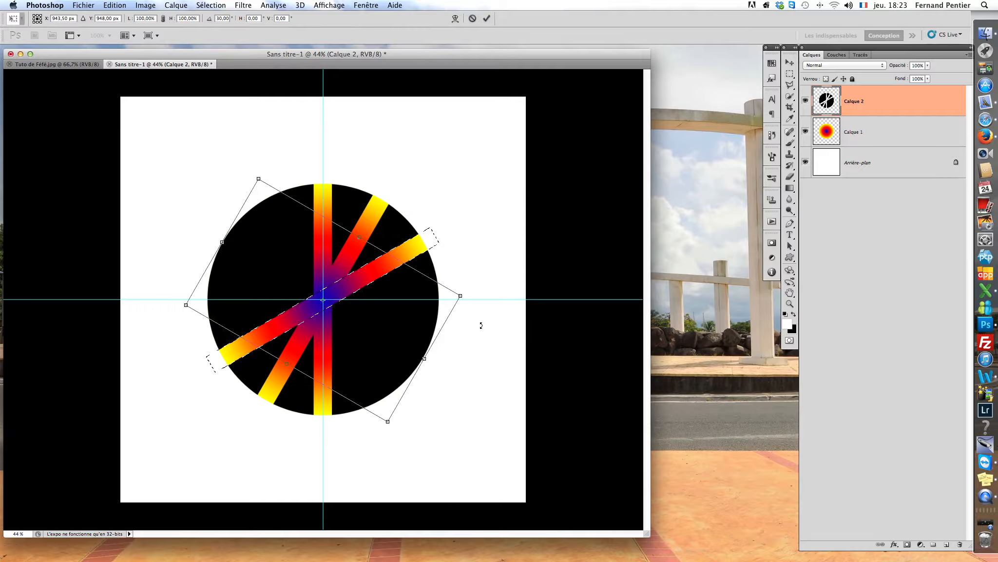
{"action": "key", "text": "Escape"}
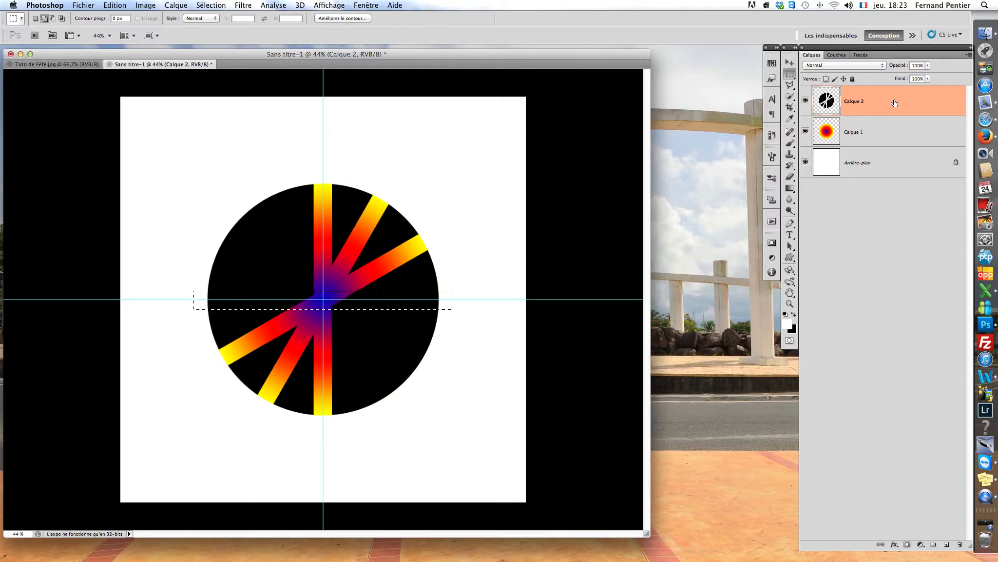
{"action": "key", "text": "Delete"}
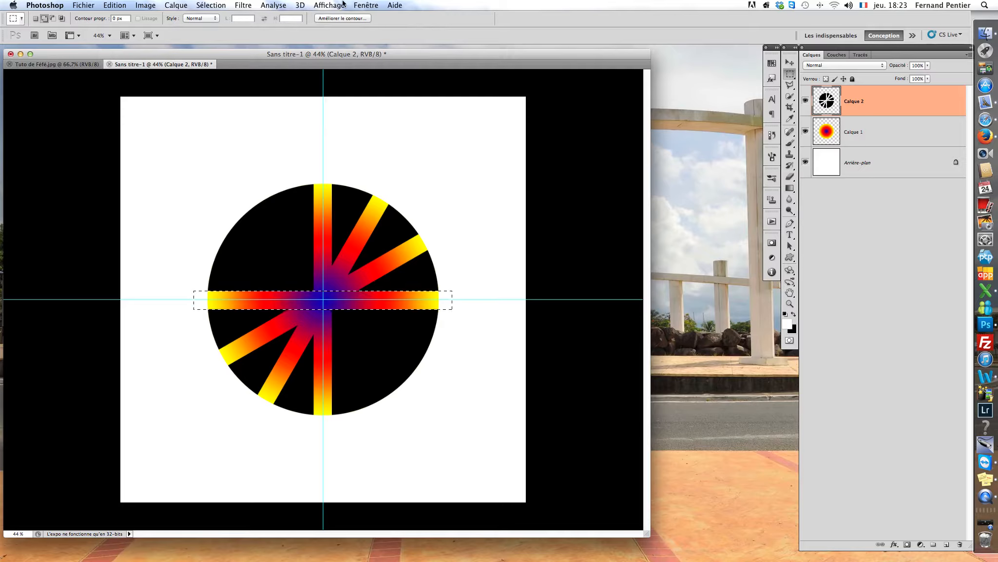
Step: Rotate the horizontal strip selection 30° clockwise, sloping down to the right, and delete the black area inside it
{"action": "left_click", "coordinate": [215, 5]}
{"action": "left_click", "coordinate": [245, 174]}
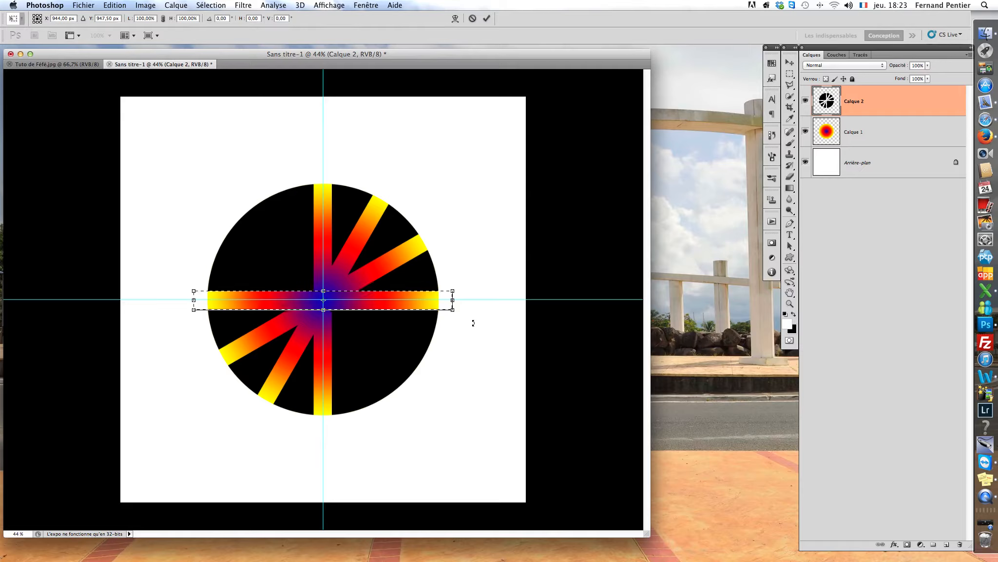
{"action": "left_click_drag", "start_coordinate": [470, 325], "coordinate": [448, 383]}
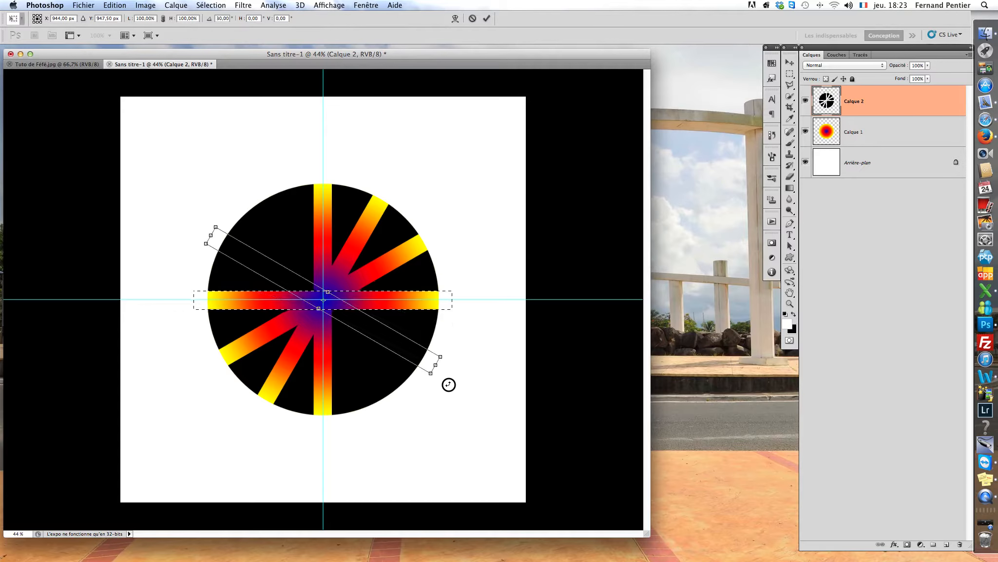
{"action": "key", "text": "Return"}
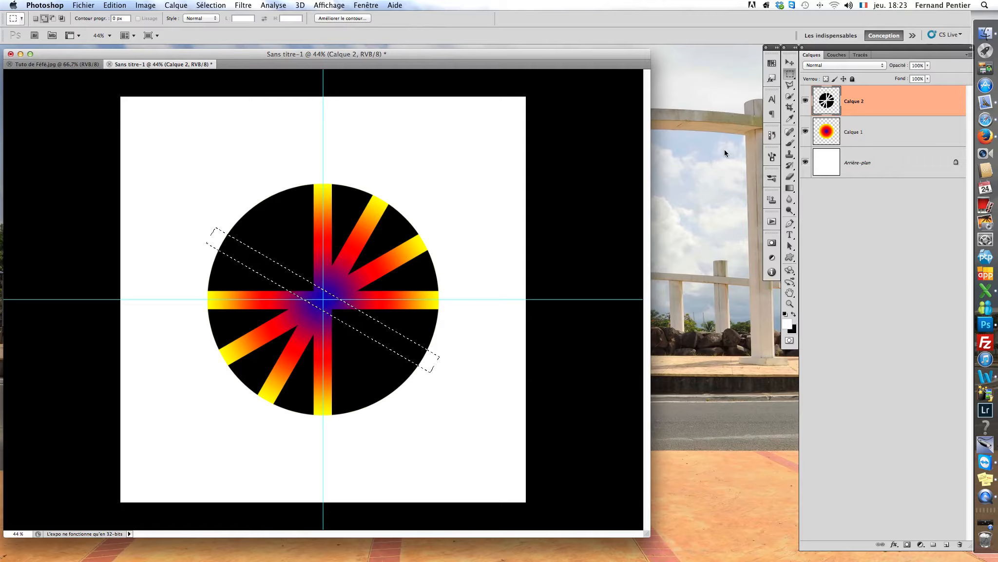
{"action": "key", "text": "Delete"}
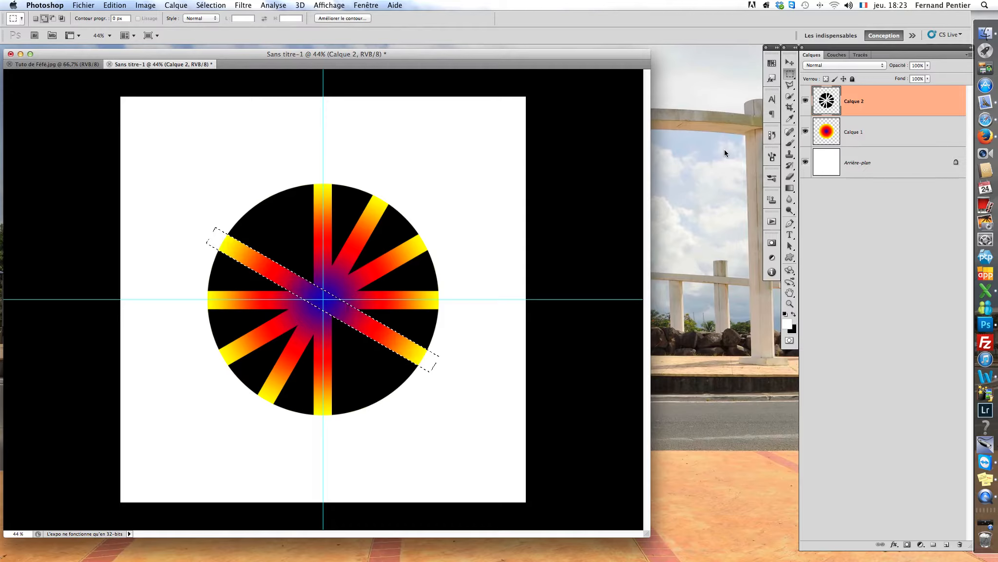
Step: Rotate the strip selection another 30° clockwise, delete the black area inside it on Calque 2, and deselect
{"action": "left_click", "coordinate": [211, 5]}
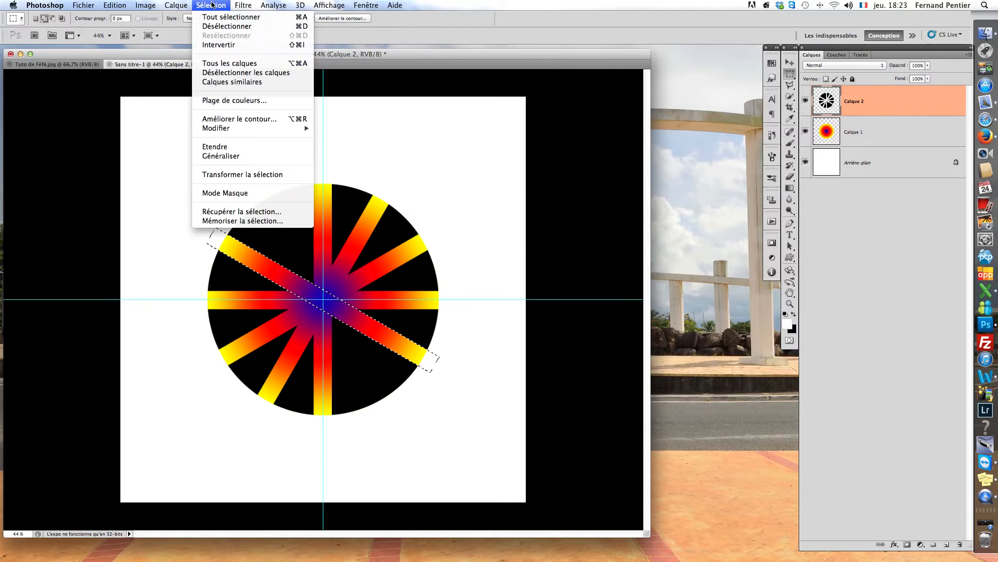
{"action": "left_click", "coordinate": [252, 173]}
{"action": "left_click_drag", "start_coordinate": [495, 374], "coordinate": [445, 429]}
{"action": "key", "text": "Return"}
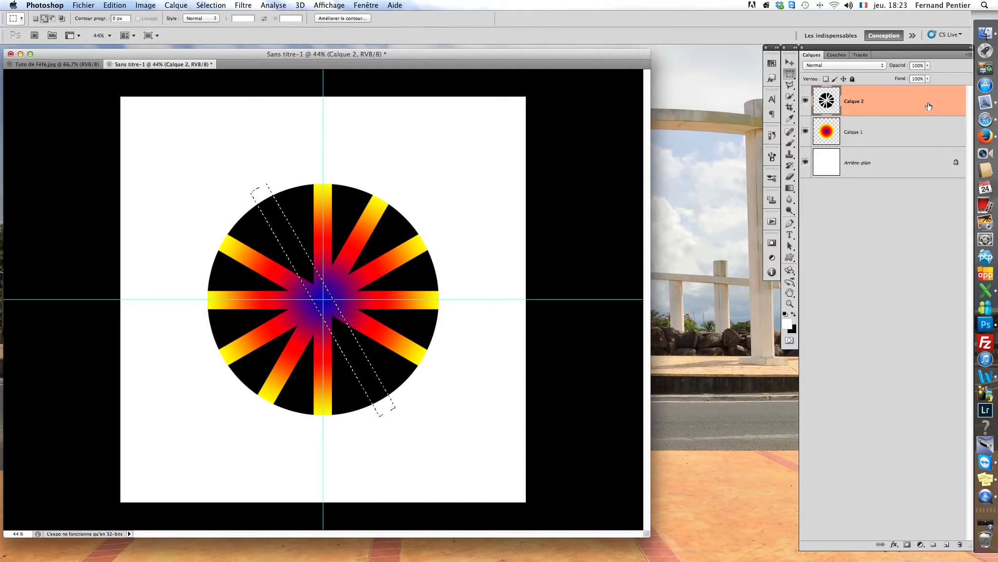
{"action": "key", "text": "BackSpace"}
{"action": "key", "text": "super+d"}
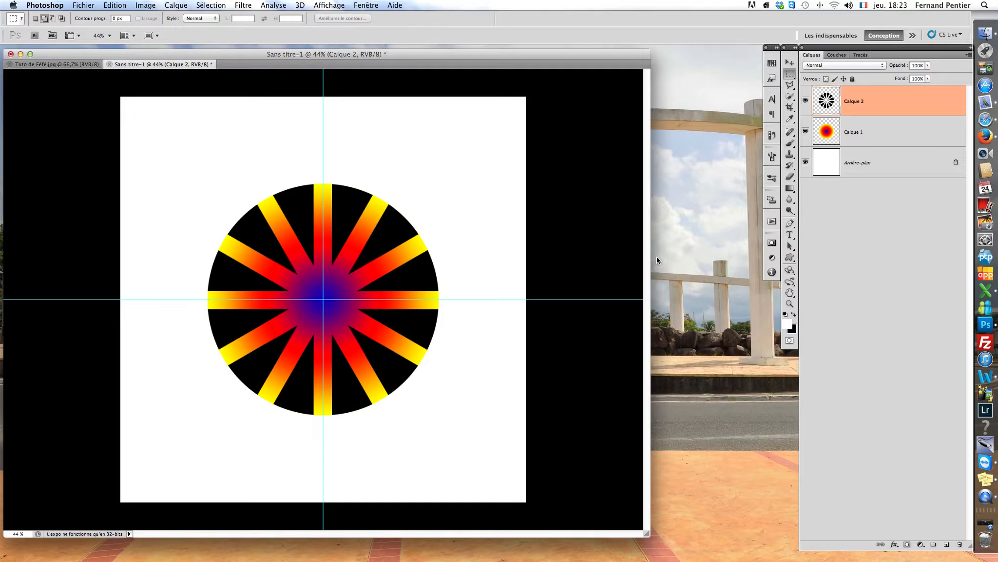
Step: Cut a centred circle about three quarters of the disc's diameter out of Calque 2 using an elliptical selection, then deselect
{"action": "left_click", "coordinate": [790, 75]}
{"action": "left_click", "coordinate": [813, 82]}
{"action": "right_click", "coordinate": [904, 103]}
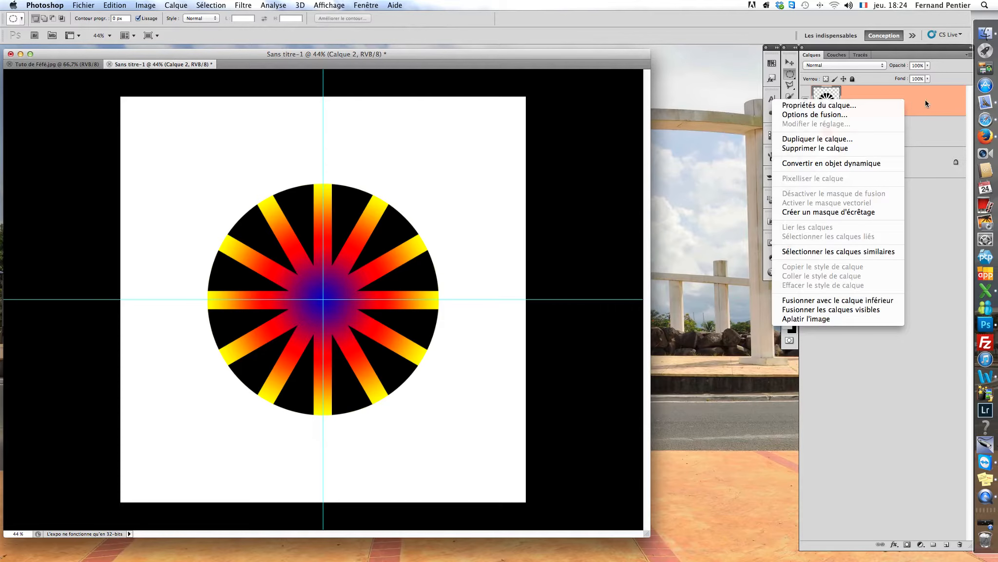
{"action": "left_click", "coordinate": [925, 195]}
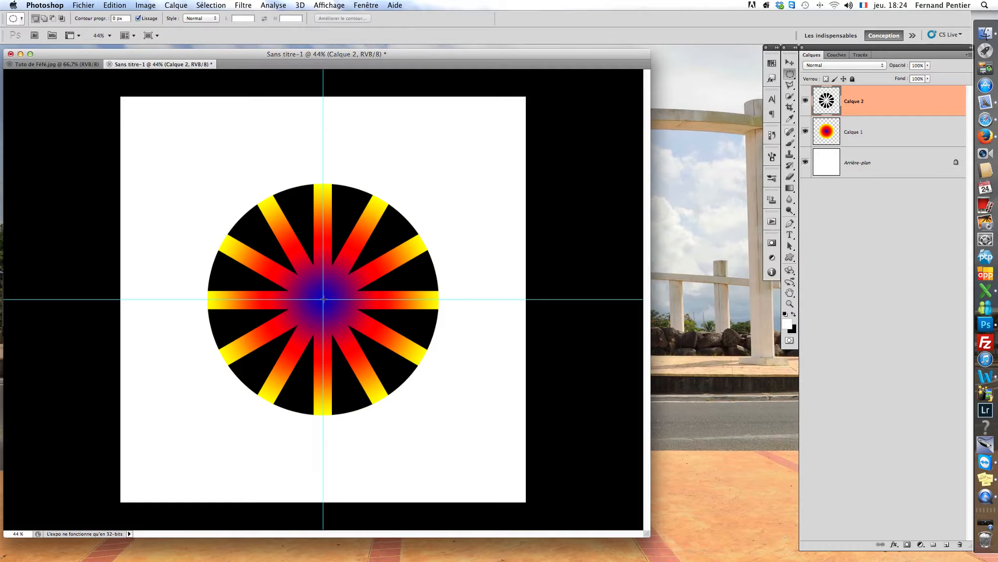
{"action": "left_click_drag", "start_coordinate": [324, 299], "coordinate": [466, 386]}
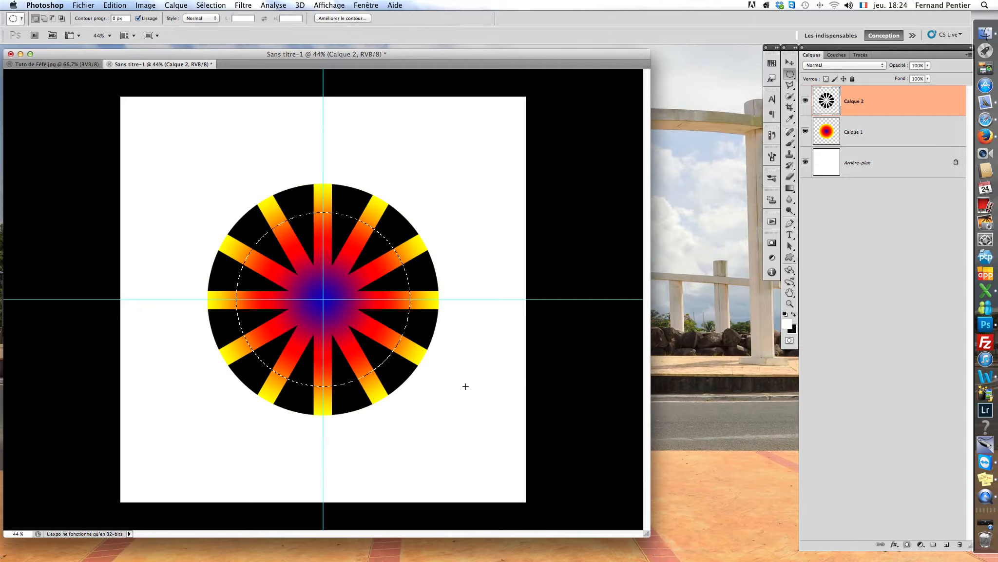
{"action": "key", "text": "Delete"}
{"action": "key", "text": "super+d"}
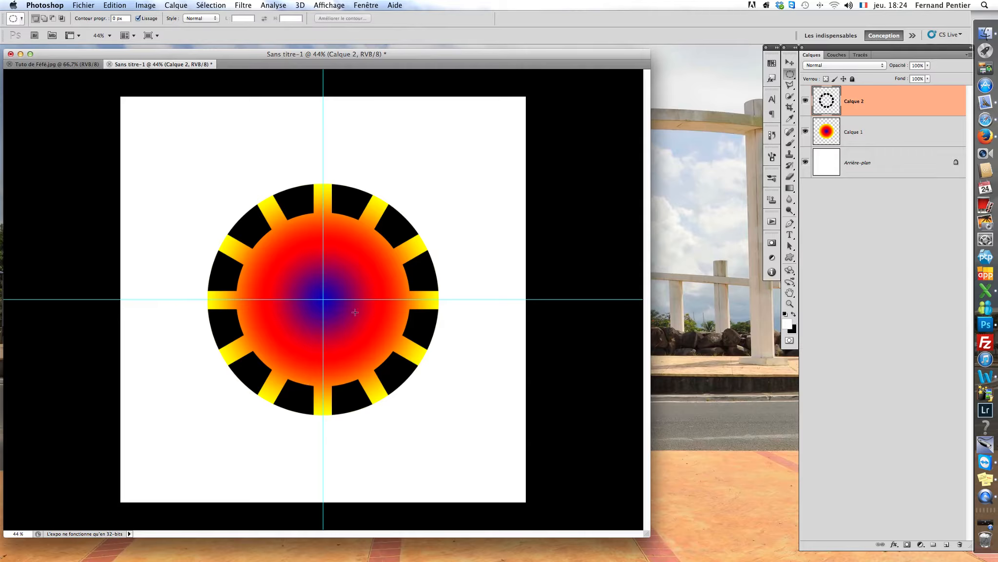
Step: Merge Calque 2 down into Calque 1 and toggle the merged layer's visibility to check it
{"action": "right_click", "coordinate": [906, 104]}
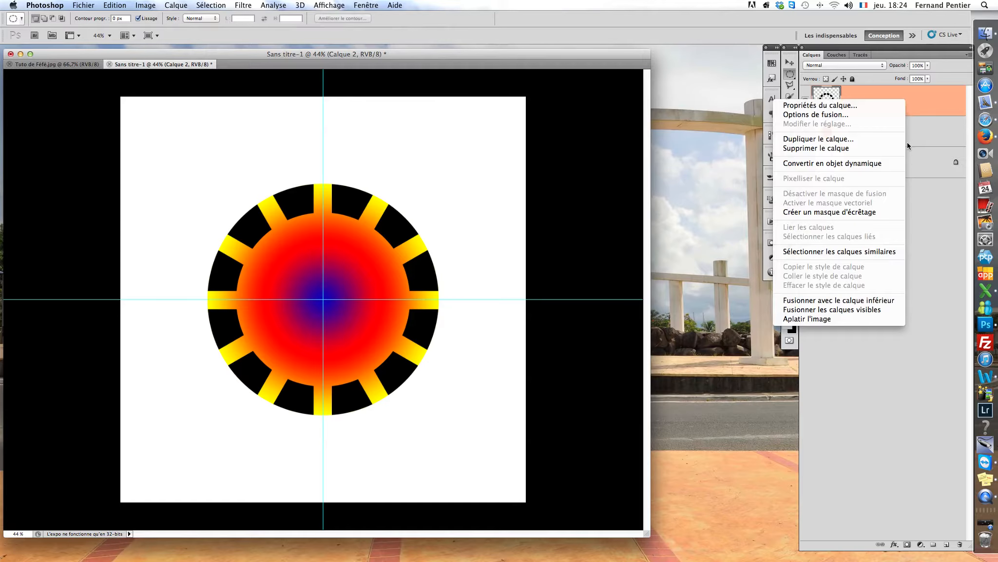
{"action": "left_click", "coordinate": [892, 298]}
{"action": "left_click", "coordinate": [806, 101]}
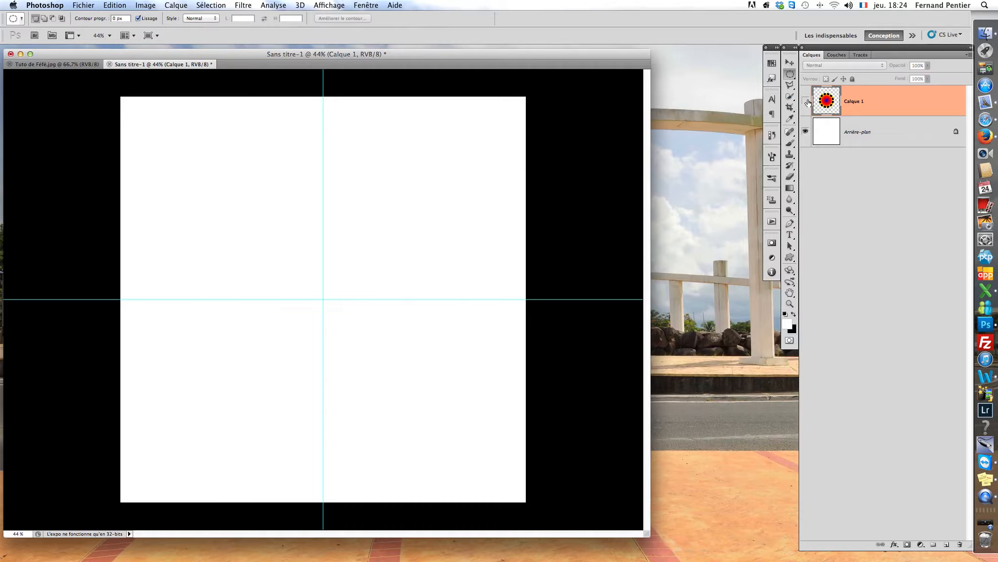
{"action": "left_click", "coordinate": [806, 102]}
{"action": "left_click", "coordinate": [806, 101]}
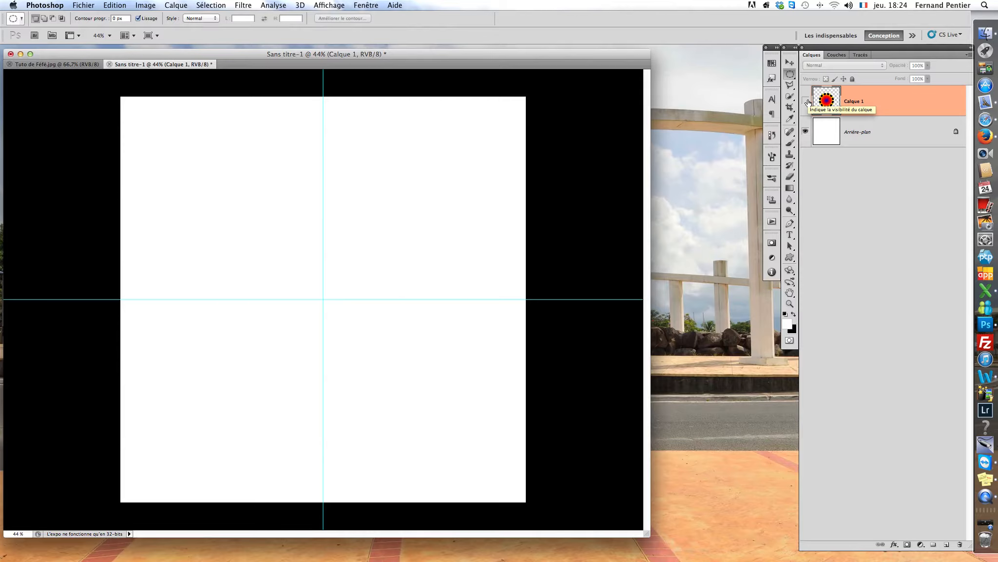
{"action": "left_click", "coordinate": [806, 102]}
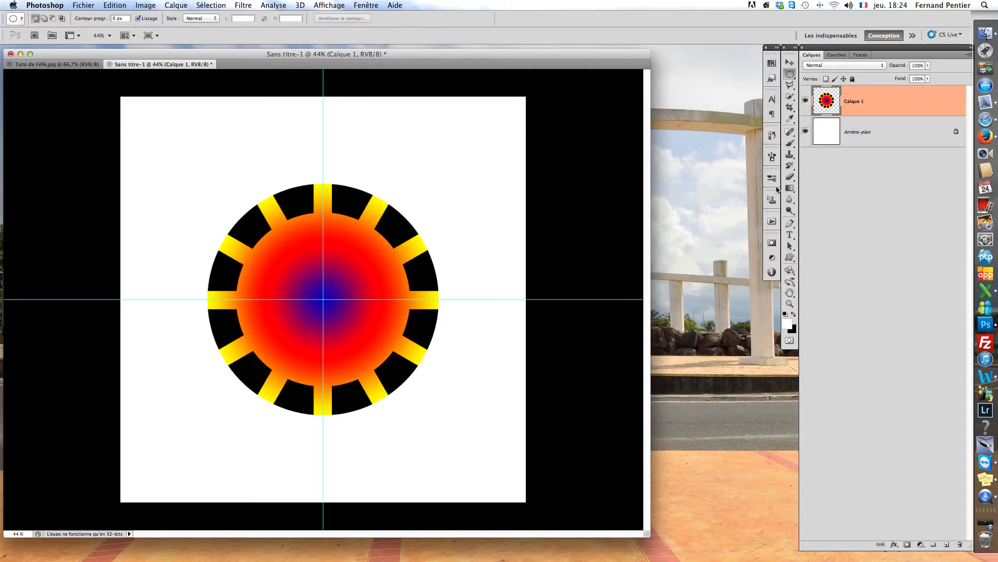
Step: Add the white text "Jeton" over the disc's blue centre in Brush Script Std Medium, 54 pt
{"action": "left_click", "coordinate": [790, 234]}
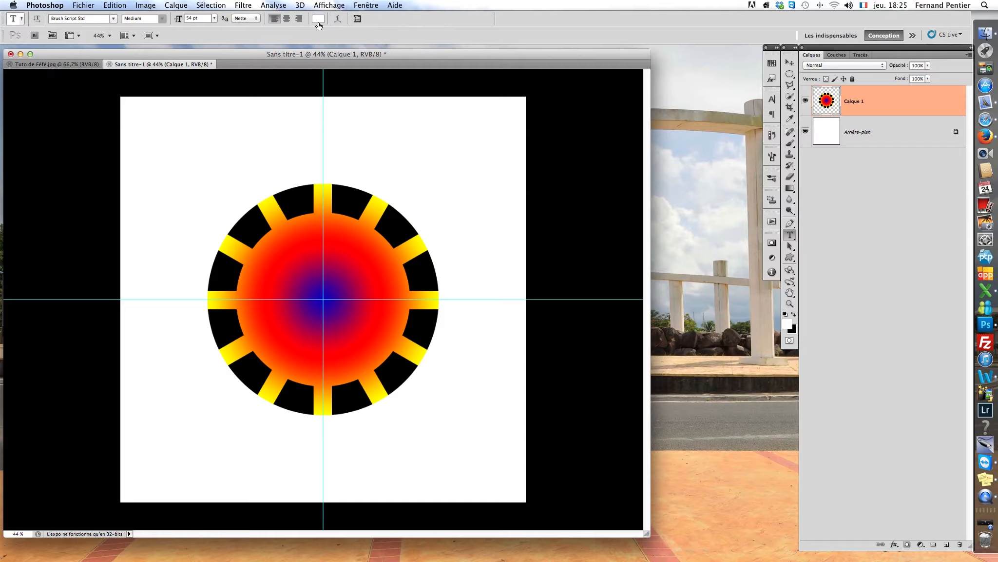
{"action": "left_click", "coordinate": [282, 297]}
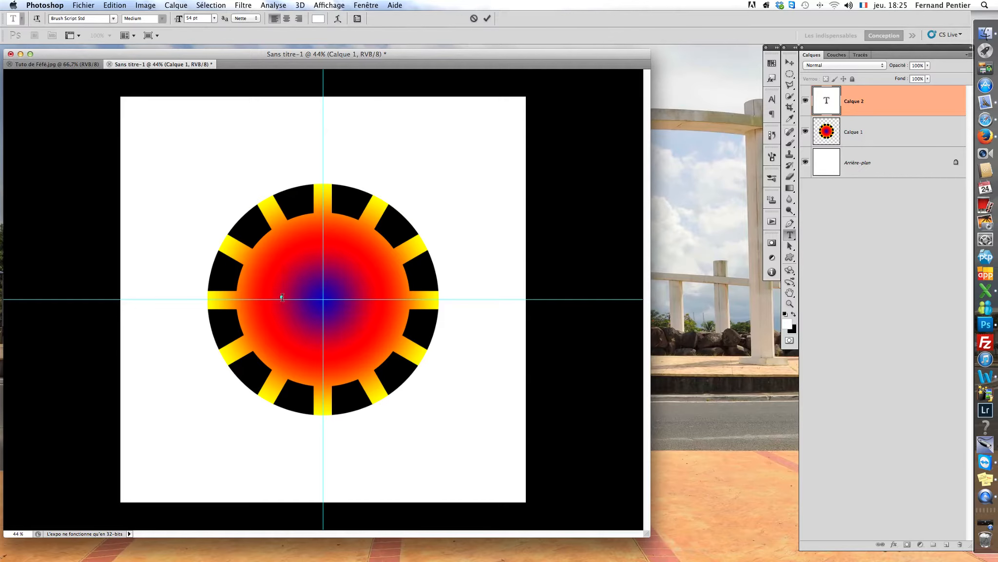
{"action": "type", "text": "Jeton"}
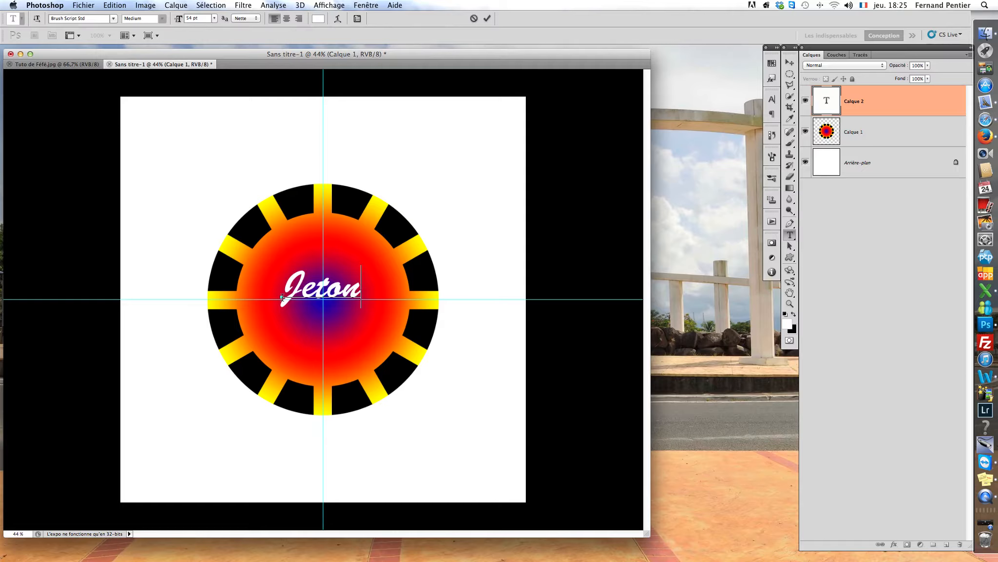
Step: Move the "Jeton" text down and nudge it until it is centred on the guide intersection
{"action": "left_click", "coordinate": [790, 62]}
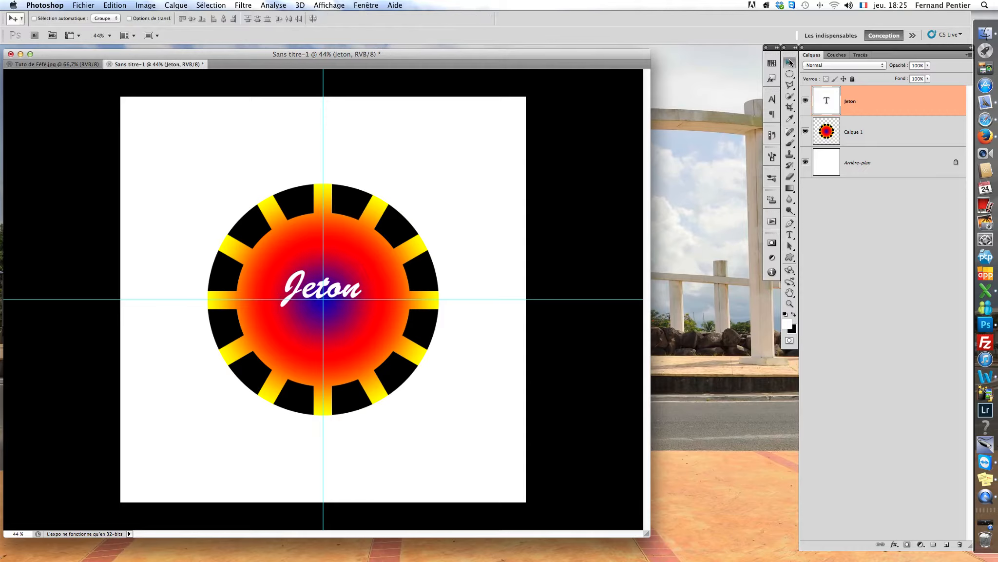
{"action": "left_click_drag", "start_coordinate": [339, 286], "coordinate": [341, 297]}
{"action": "key", "text": "Up"}
{"action": "key", "text": "Up"}
{"action": "key", "text": "Up"}
{"action": "key", "text": "Up"}
{"action": "key", "text": "Up"}
{"action": "key", "text": "Up"}
{"action": "key", "text": "Up"}
{"action": "key", "text": "Up"}
{"action": "key", "text": "Up"}
{"action": "key", "text": "Up"}
{"action": "key", "text": "Up"}
{"action": "key", "text": "Up"}
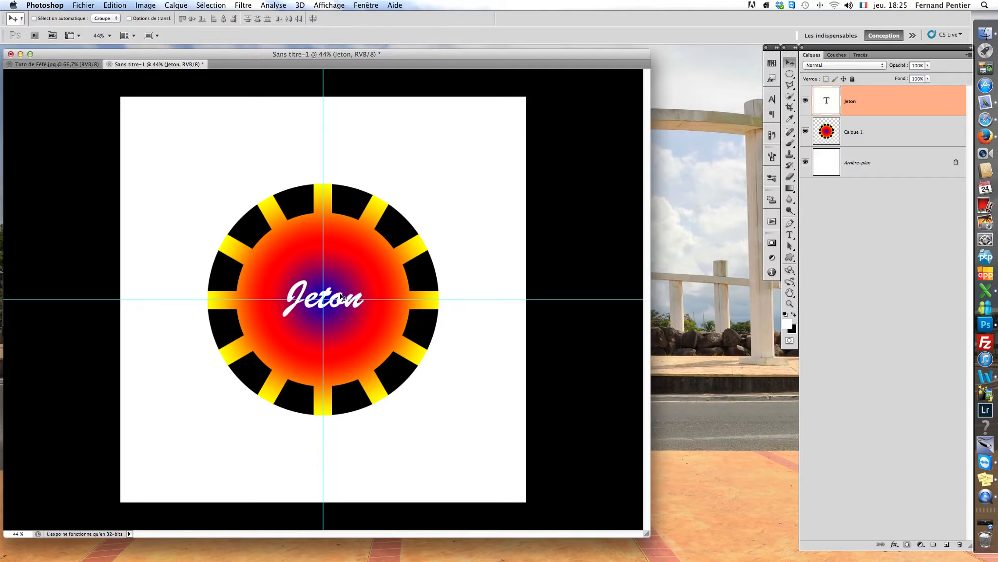
{"action": "key", "text": "Down"}
{"action": "key", "text": "Left"}
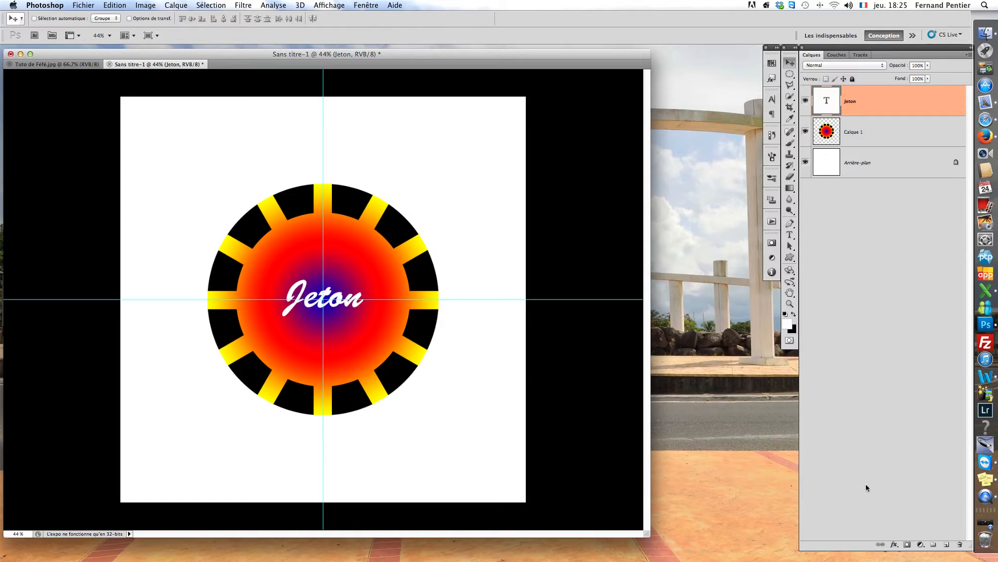
Step: Add a thin black outside stroke (Contour) to the Jeton text layer
{"action": "left_click", "coordinate": [894, 544]}
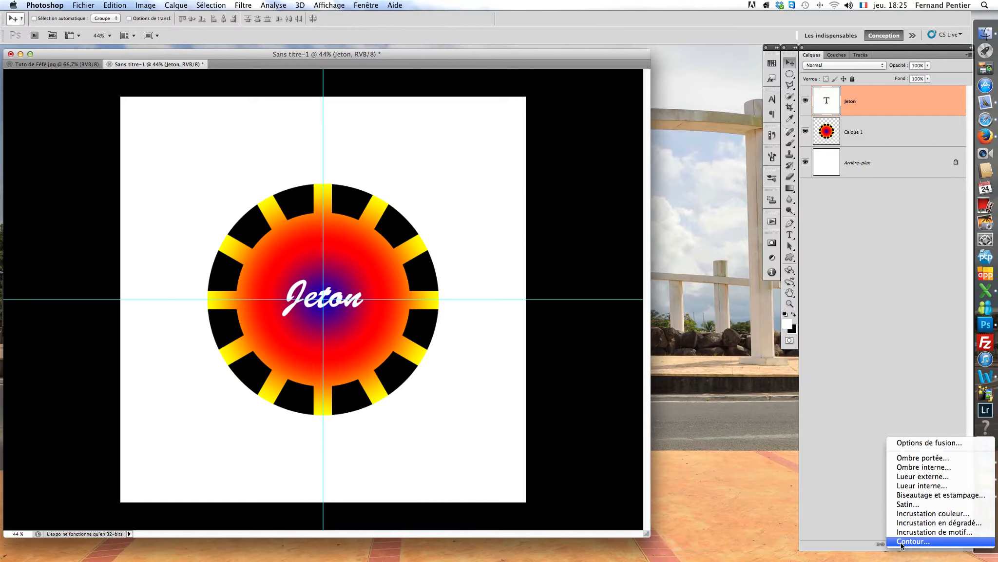
{"action": "left_click", "coordinate": [902, 542]}
{"action": "left_click_drag", "start_coordinate": [722, 191], "coordinate": [720, 193]}
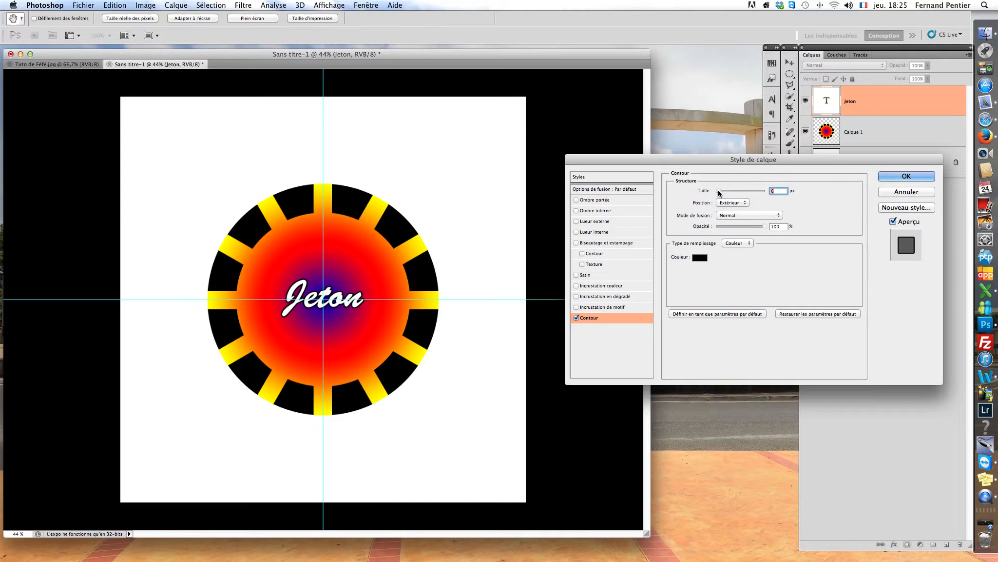
Step: Add a bright purple drop shadow to the Jeton text in Normal mode, with angle 99° and distance 25 px
{"action": "left_click", "coordinate": [594, 204]}
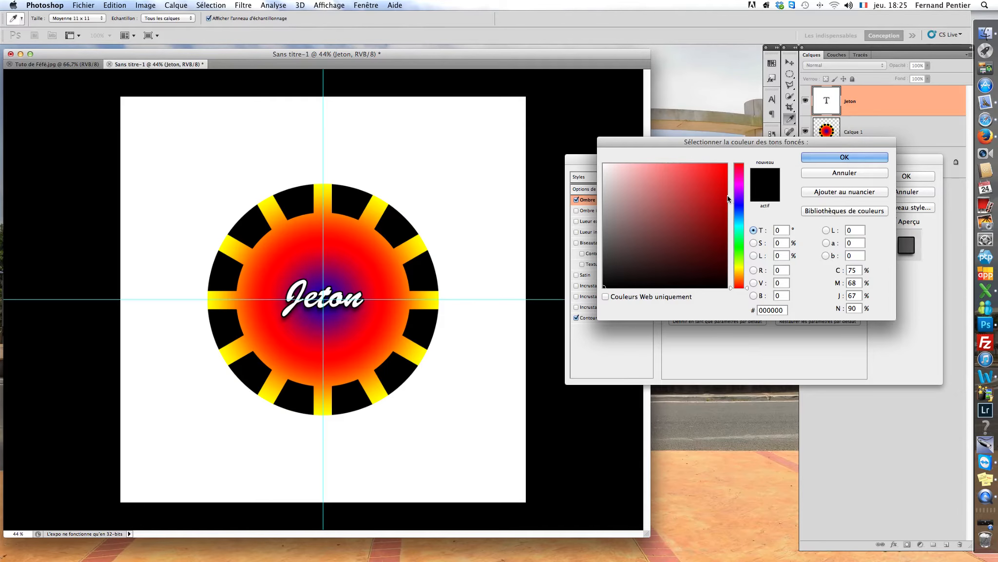
{"action": "left_click", "coordinate": [739, 189]}
{"action": "left_click", "coordinate": [715, 174]}
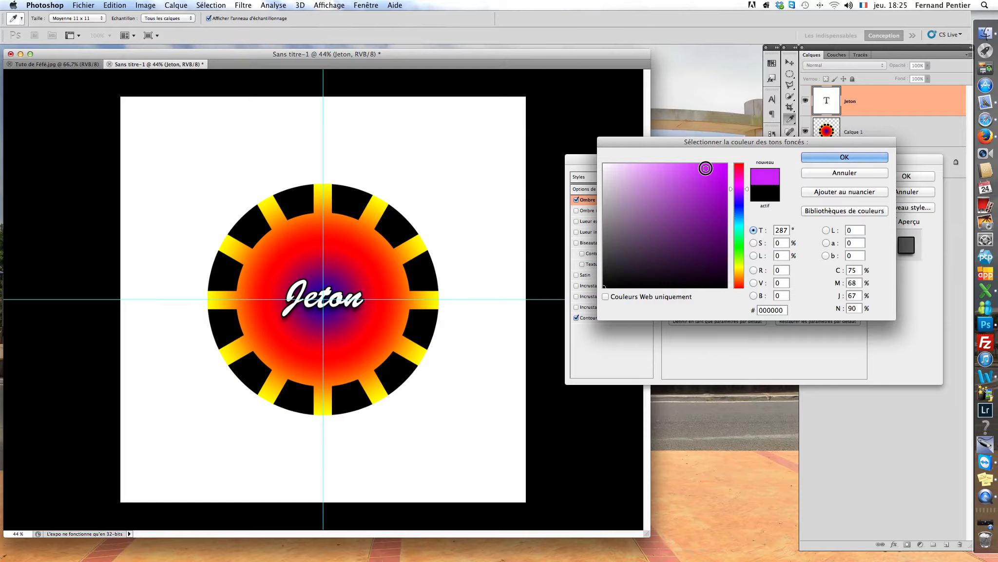
{"action": "left_click", "coordinate": [824, 157]}
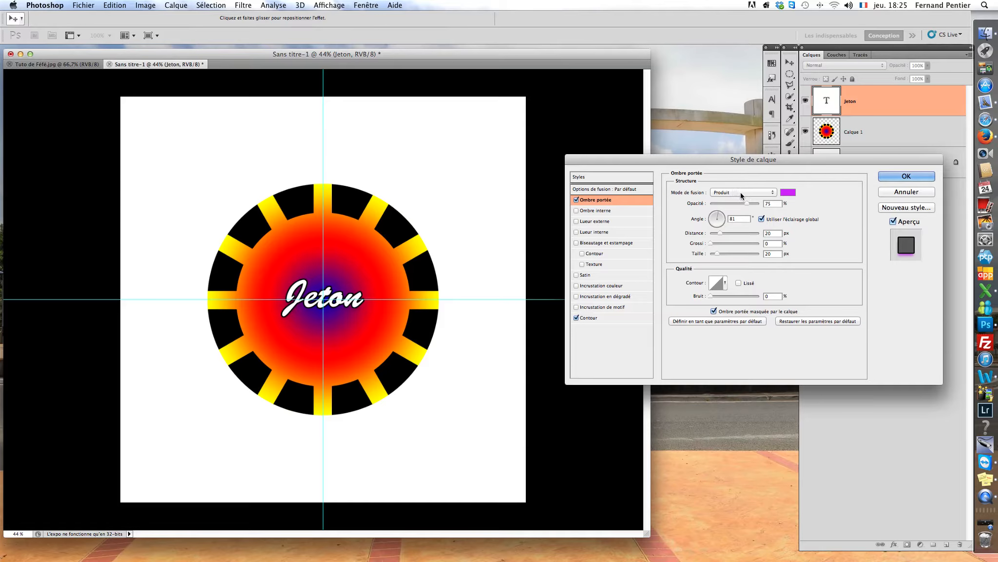
{"action": "left_click", "coordinate": [744, 193]}
{"action": "left_click", "coordinate": [736, 166]}
{"action": "left_click_drag", "start_coordinate": [333, 313], "coordinate": [335, 314]}
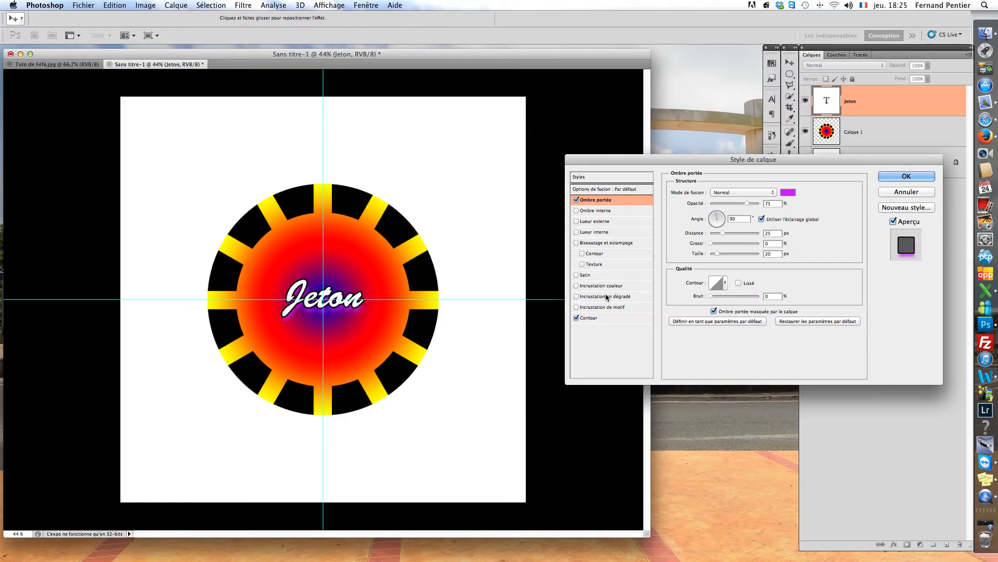
Step: Overlay the Jeton text with the golden-brown pattern and apply the layer styles
{"action": "left_click", "coordinate": [616, 308]}
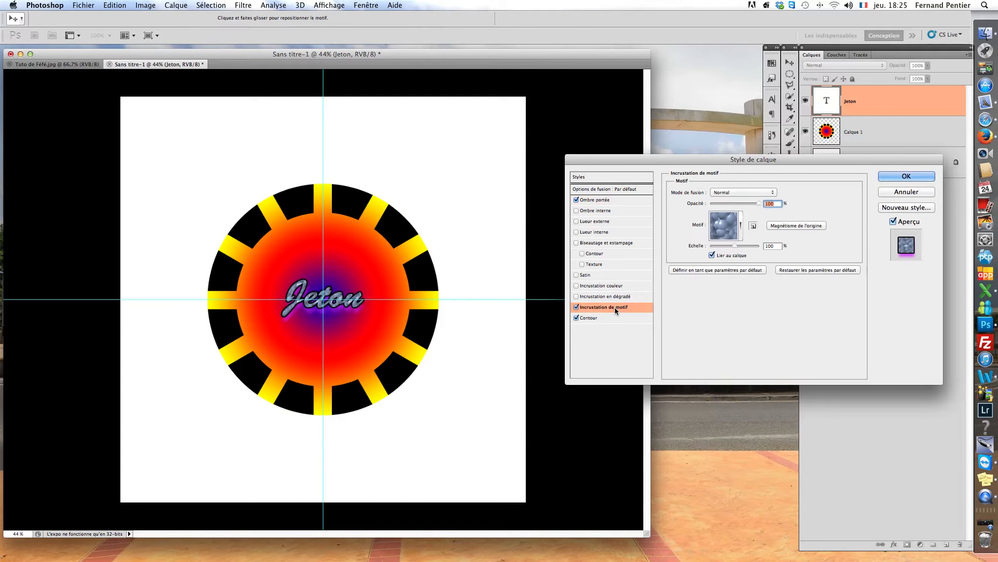
{"action": "left_click", "coordinate": [726, 230]}
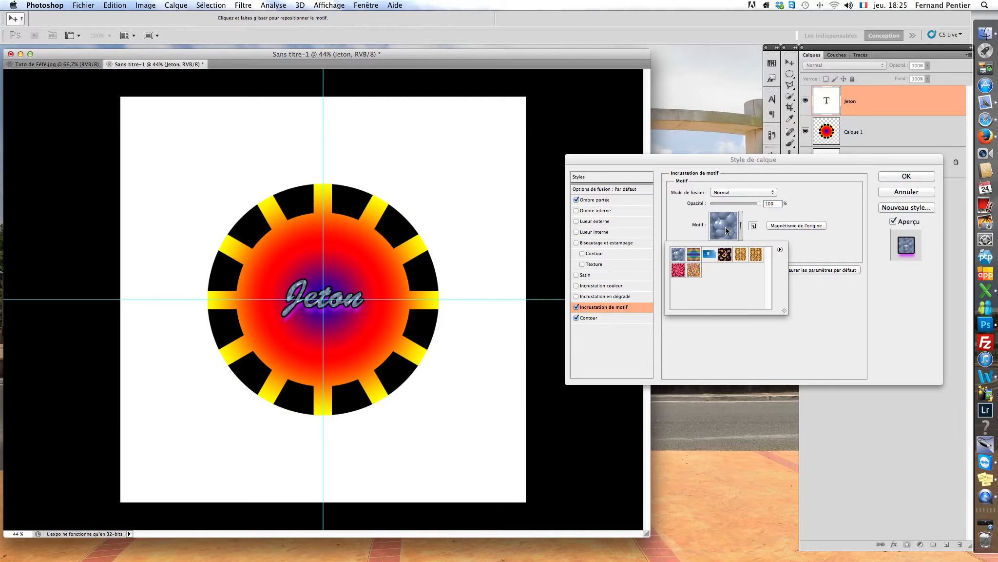
{"action": "left_click", "coordinate": [742, 256]}
{"action": "left_click", "coordinate": [896, 179]}
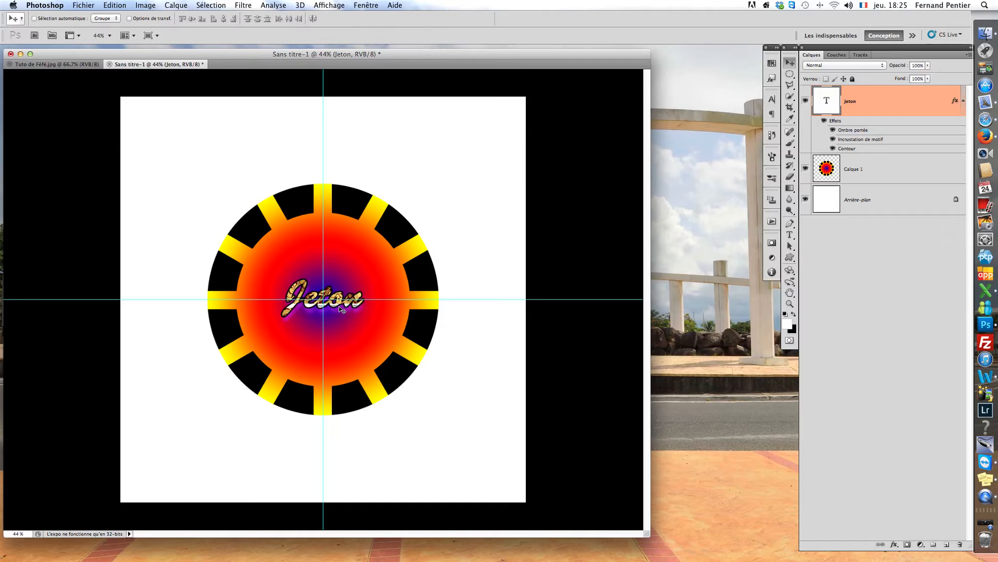
Step: Rasterize the Jeton text layer, merge it down into Calque 1, and check both remaining layers by toggling their visibility
{"action": "right_click", "coordinate": [883, 107]}
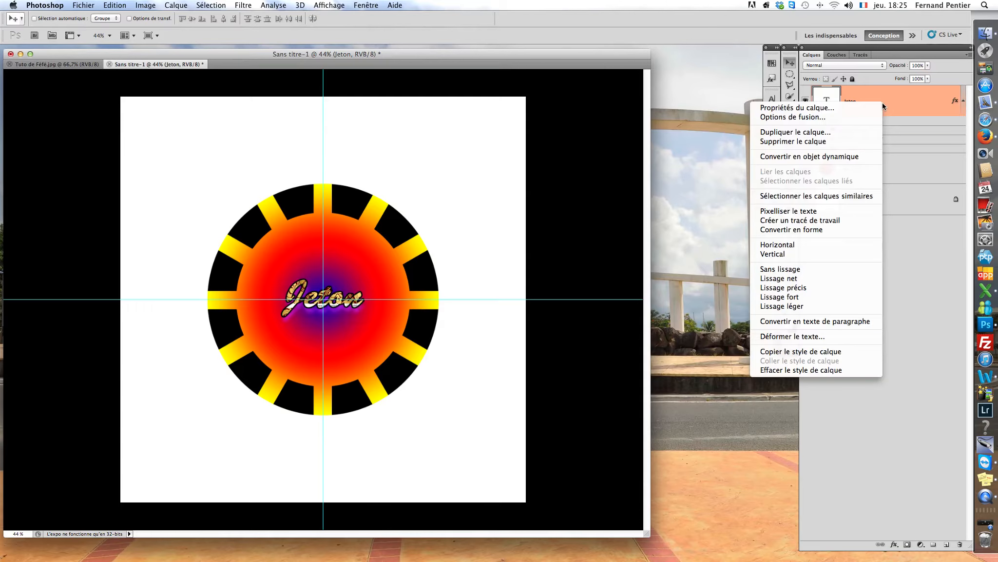
{"action": "left_click", "coordinate": [824, 211]}
{"action": "right_click", "coordinate": [910, 109]}
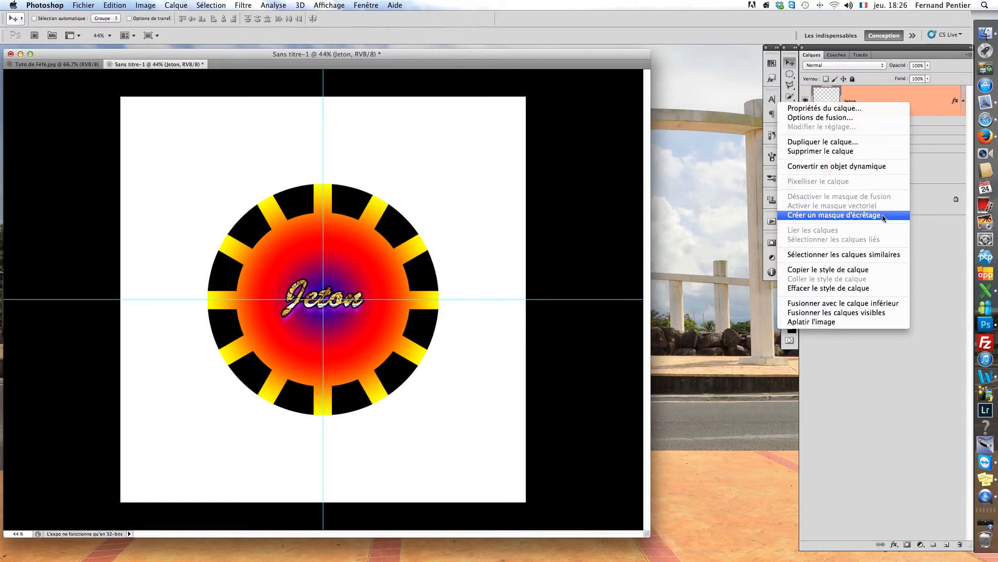
{"action": "left_click", "coordinate": [876, 303]}
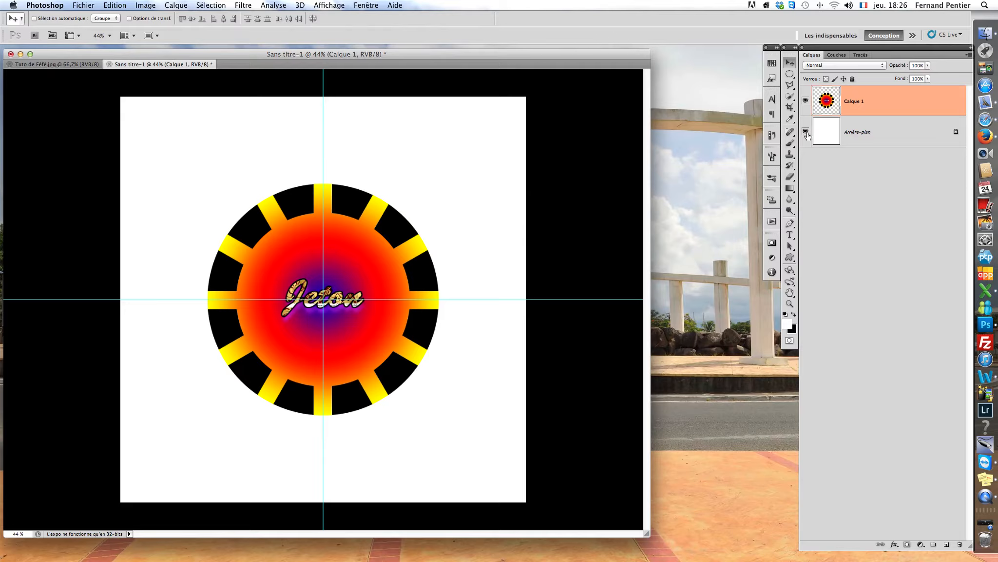
{"action": "left_click", "coordinate": [806, 101]}
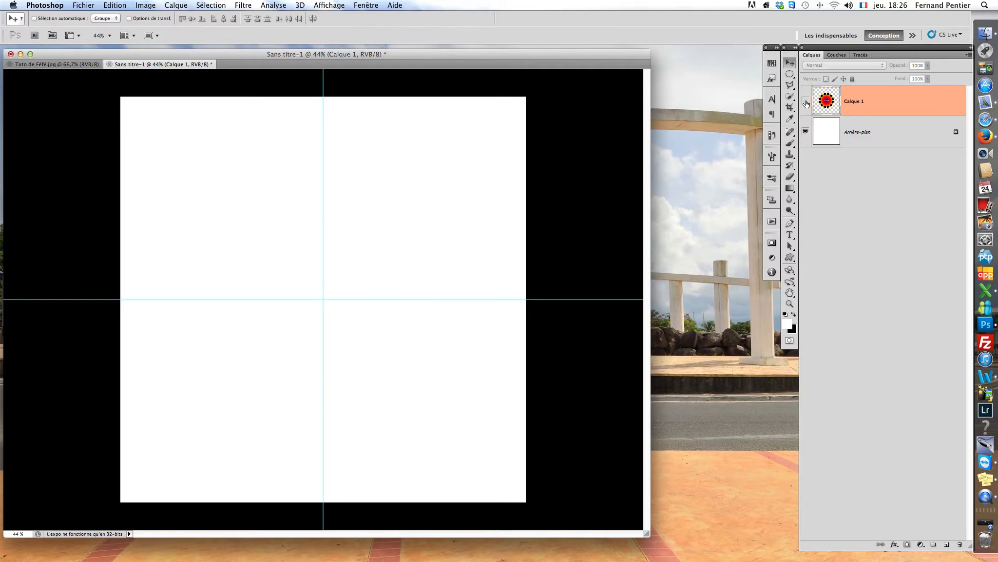
{"action": "left_click", "coordinate": [806, 102]}
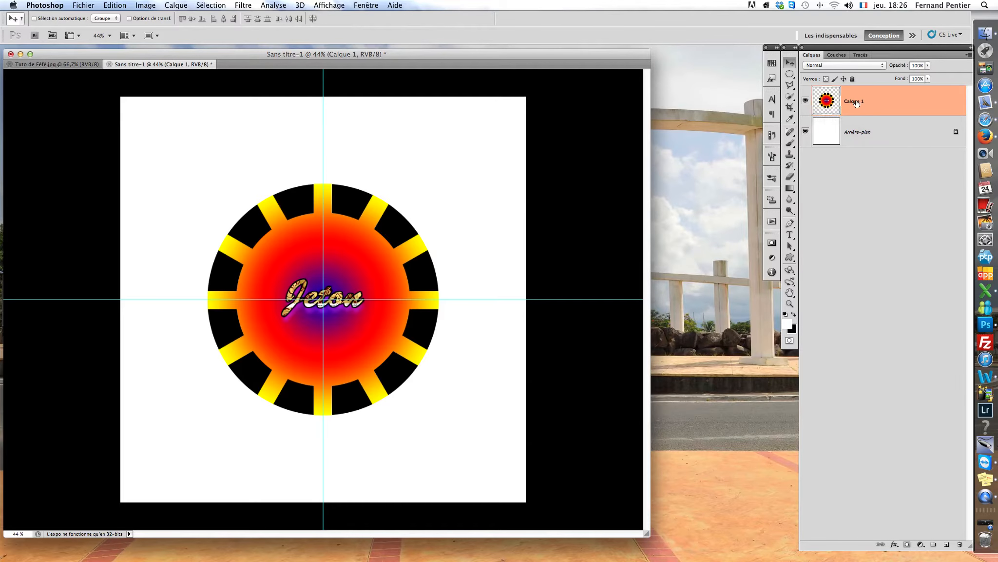
{"action": "left_click", "coordinate": [806, 132]}
{"action": "left_click", "coordinate": [806, 132]}
Step: Hide the guides and widen the token's lower edge with a Perspective transform to about 124% width
{"action": "key", "text": "super+semicolon"}
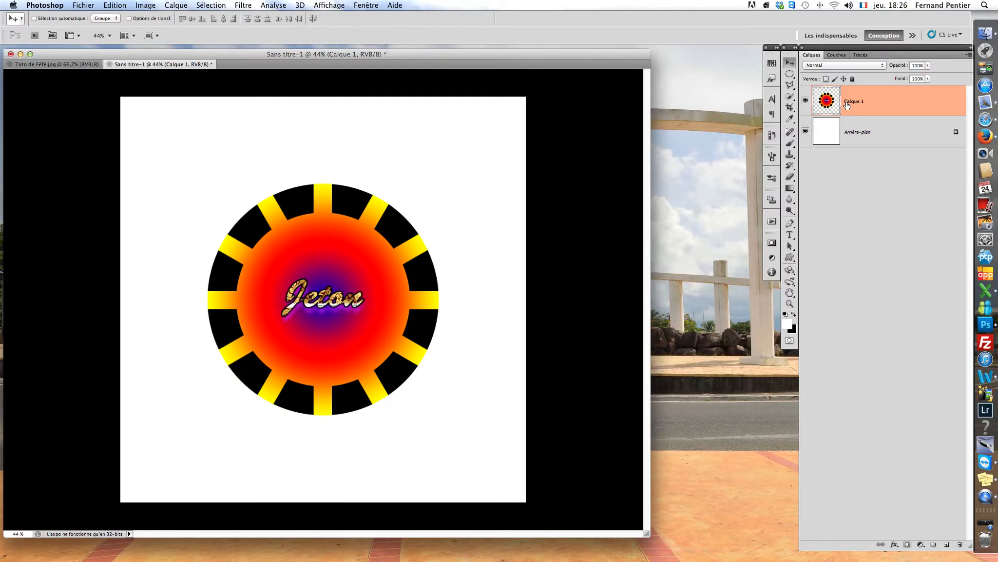
{"action": "key", "text": "super+t"}
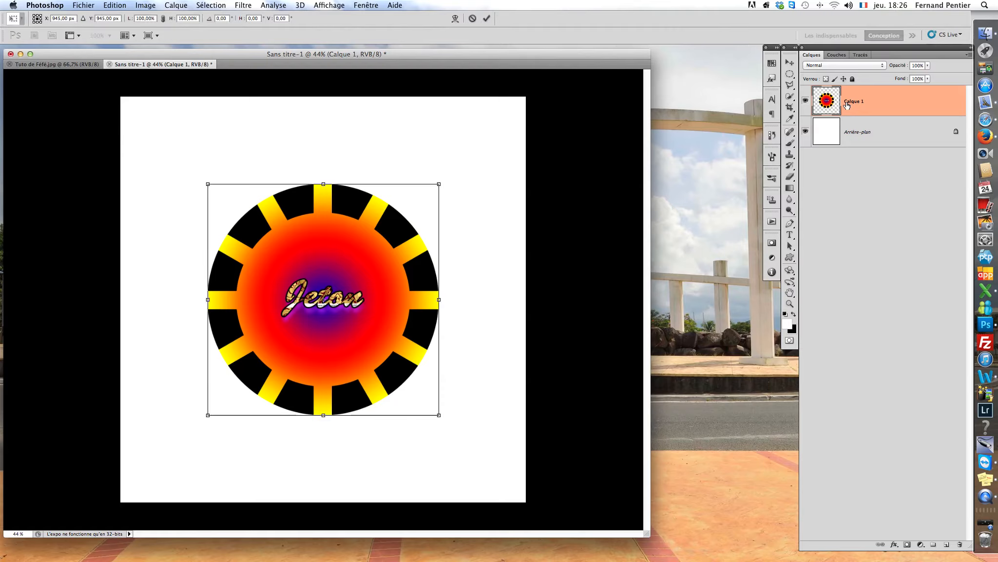
{"action": "right_click", "coordinate": [369, 246]}
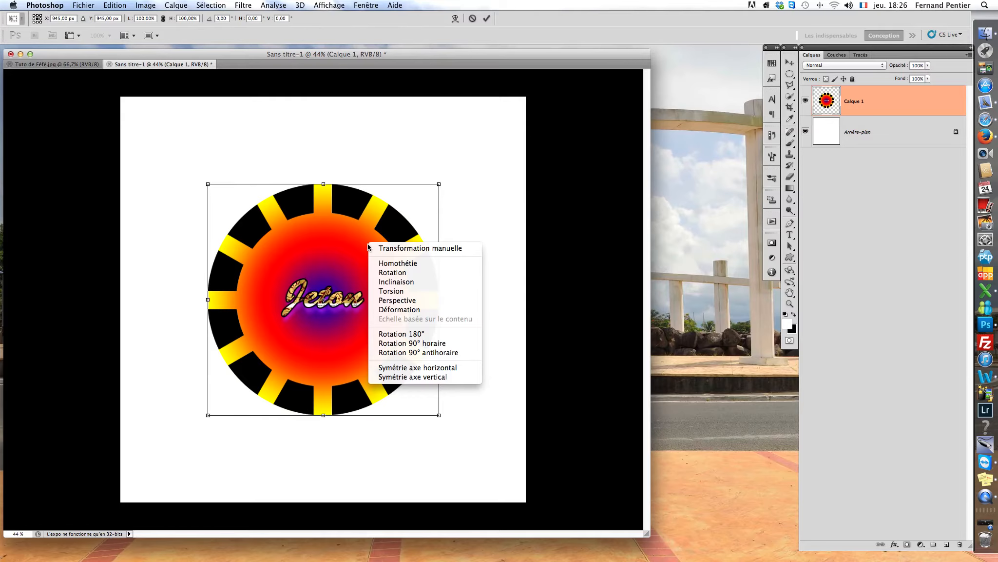
{"action": "left_click", "coordinate": [398, 303]}
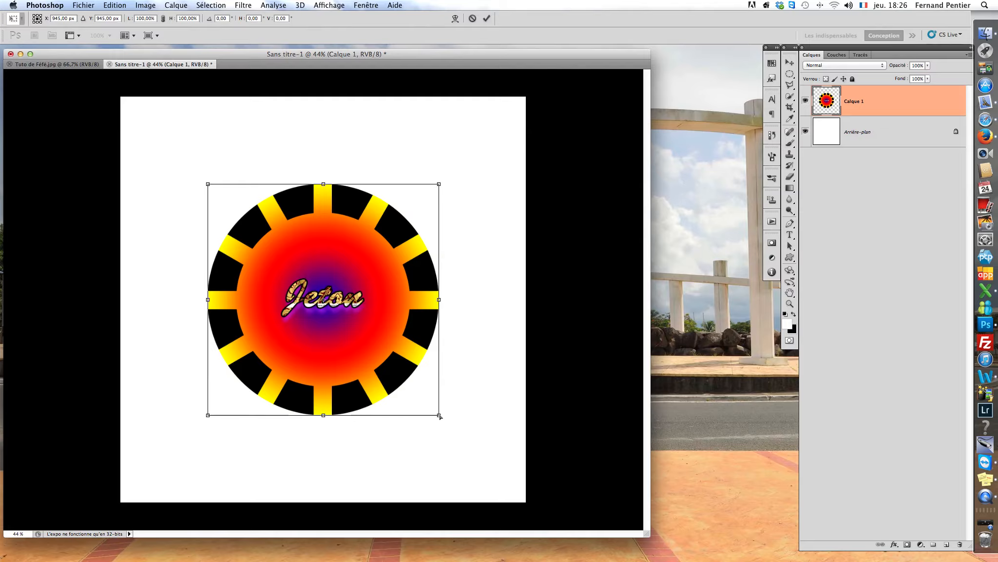
{"action": "left_click_drag", "start_coordinate": [439, 415], "coordinate": [467, 409]}
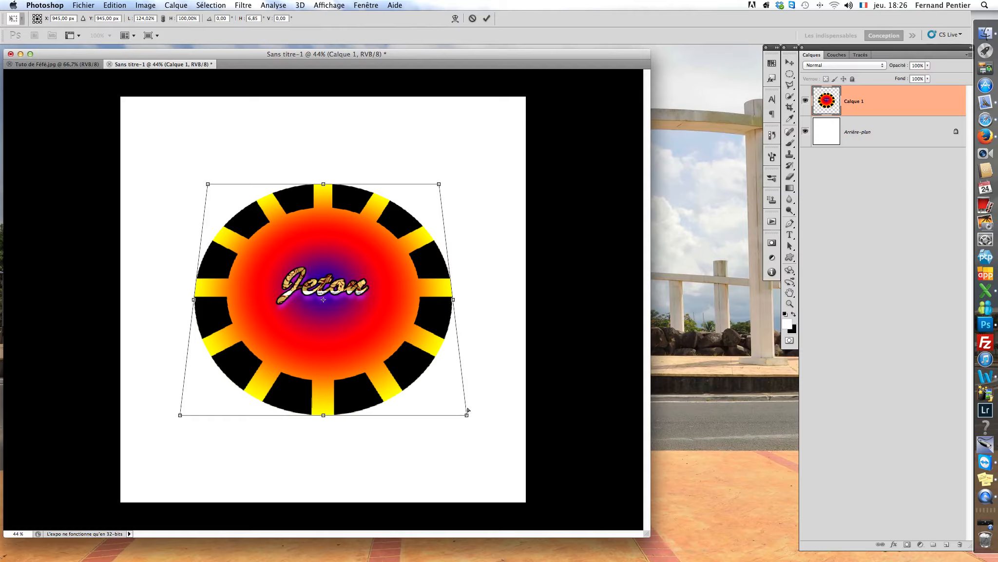
Step: Flatten the token vertically to about 57% height using Torsion, raising its lower edge, and apply the transformation
{"action": "right_click", "coordinate": [368, 336]}
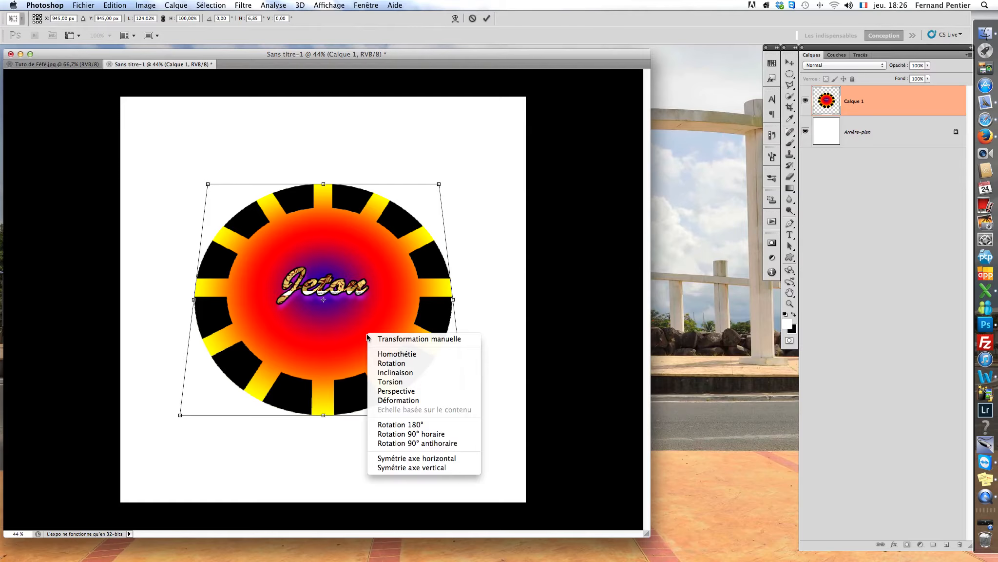
{"action": "left_click", "coordinate": [392, 381]}
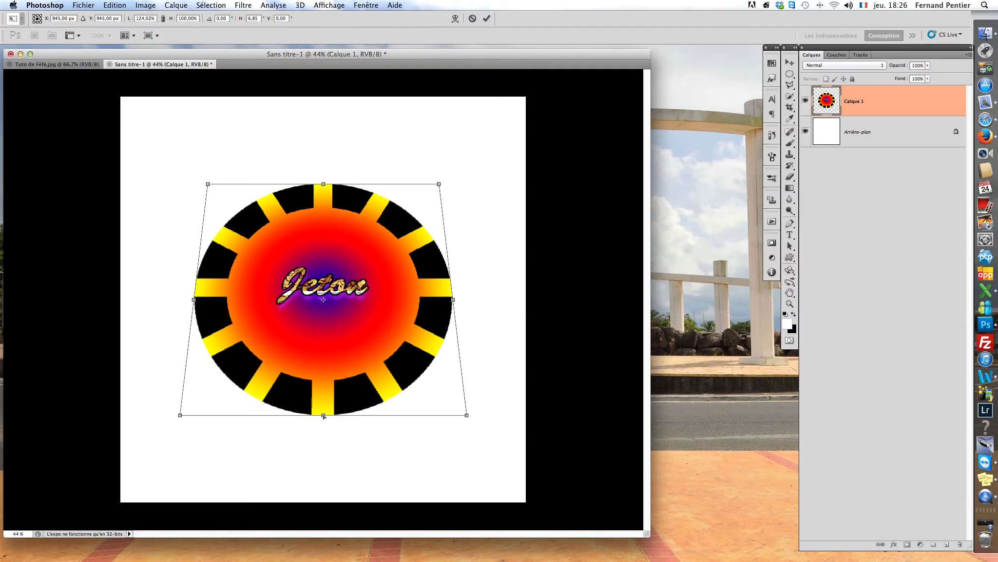
{"action": "left_click_drag", "start_coordinate": [324, 416], "coordinate": [325, 316]}
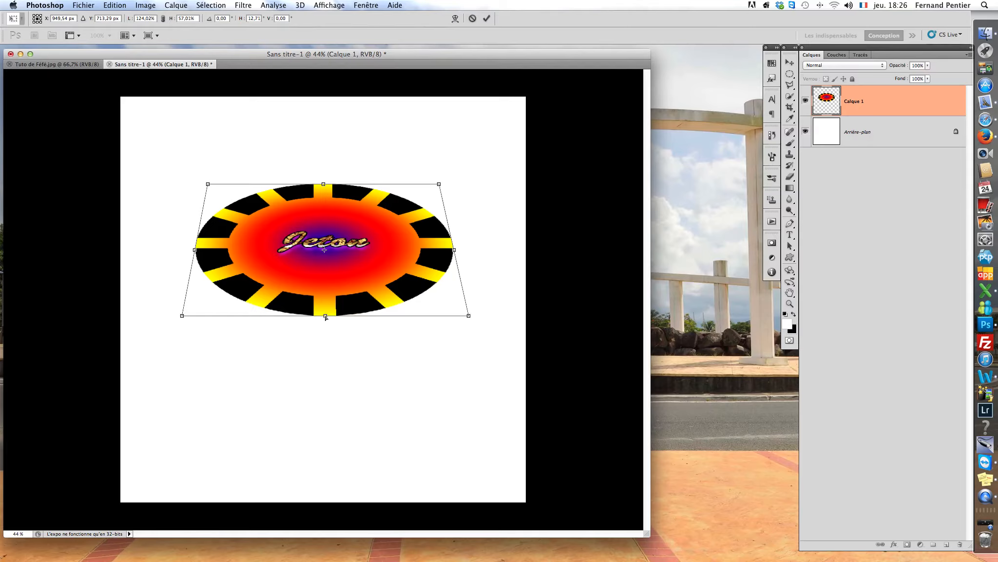
{"action": "key", "text": "Return"}
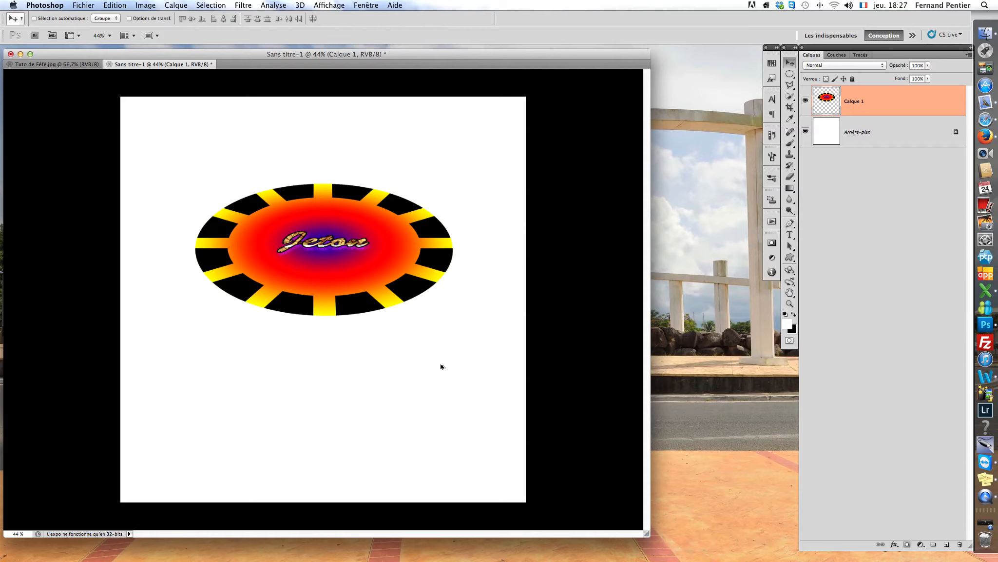
Step: Duplicate the flattened token repeatedly with a slight upward offset, up to Calque 1 copie 39, to build its thickness
{"action": "key", "text": "alt+Up"}
{"action": "key", "text": "alt+Up"}
{"action": "key", "text": "alt+Up"}
{"action": "key", "text": "alt+Up"}
{"action": "key", "text": "alt+Up"}
{"action": "key", "text": "alt+Up"}
{"action": "key", "text": "alt+Up"}
{"action": "key", "text": "alt+Up"}
{"action": "key", "text": "alt+Up"}
{"action": "key", "text": "alt+Up"}
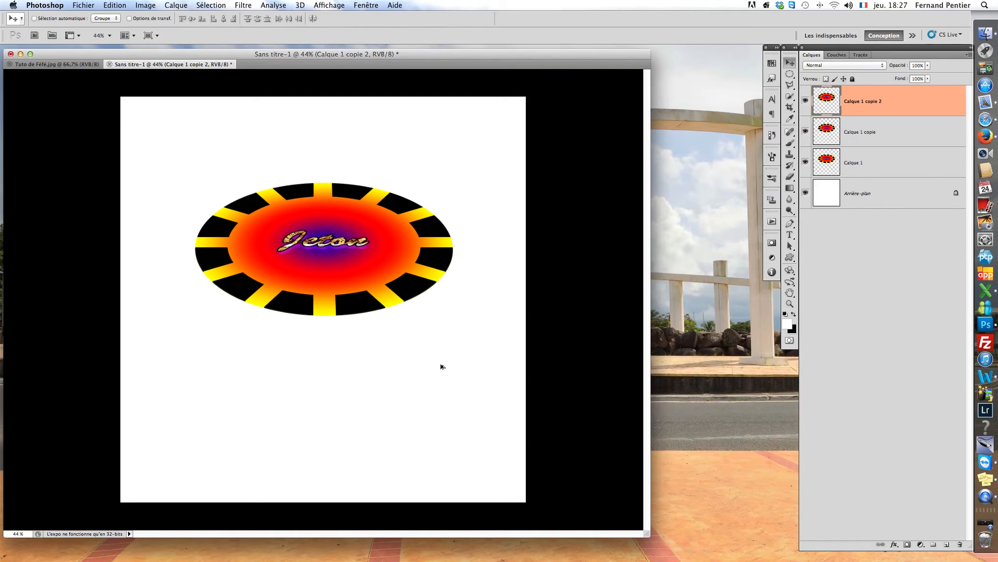
{"action": "key", "text": "alt+Up"}
{"action": "key", "text": "alt+Up"}
{"action": "key", "text": "alt+Up"}
{"action": "key", "text": "alt+Up"}
{"action": "key", "text": "alt+Up"}
{"action": "key", "text": "alt+Up"}
{"action": "key", "text": "alt+Up"}
{"action": "key", "text": "alt+Up"}
{"action": "key", "text": "alt+Up"}
{"action": "key", "text": "alt+Up"}
{"action": "key", "text": "alt+Up"}
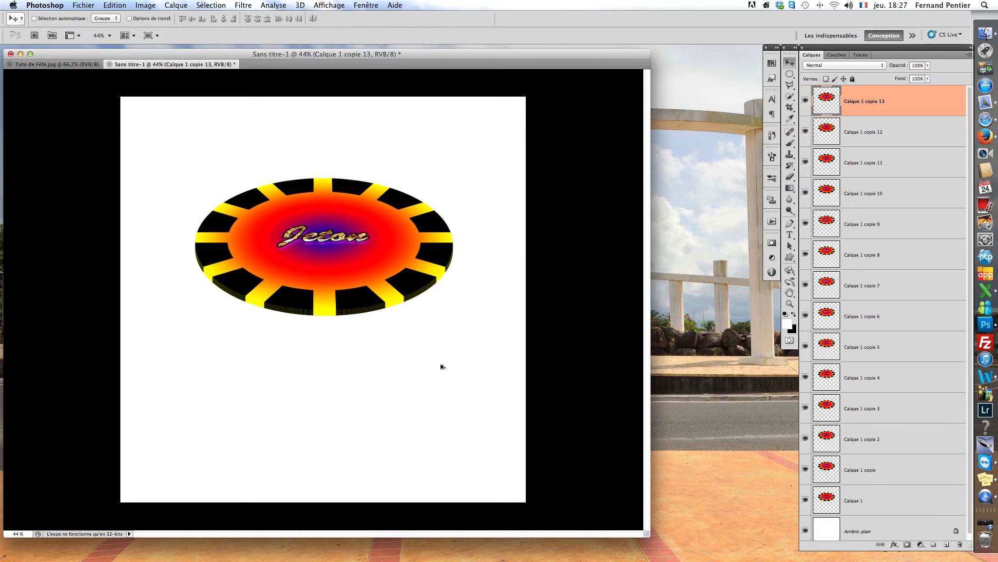
{"action": "key", "text": "alt+Up"}
{"action": "key", "text": "alt+Up"}
{"action": "key", "text": "alt+Up"}
{"action": "key", "text": "alt+Up"}
{"action": "key", "text": "alt+Up"}
{"action": "key", "text": "alt+Up"}
{"action": "key", "text": "alt+Up"}
{"action": "key", "text": "alt+Up"}
{"action": "key", "text": "alt+Up"}
{"action": "key", "text": "alt+Up"}
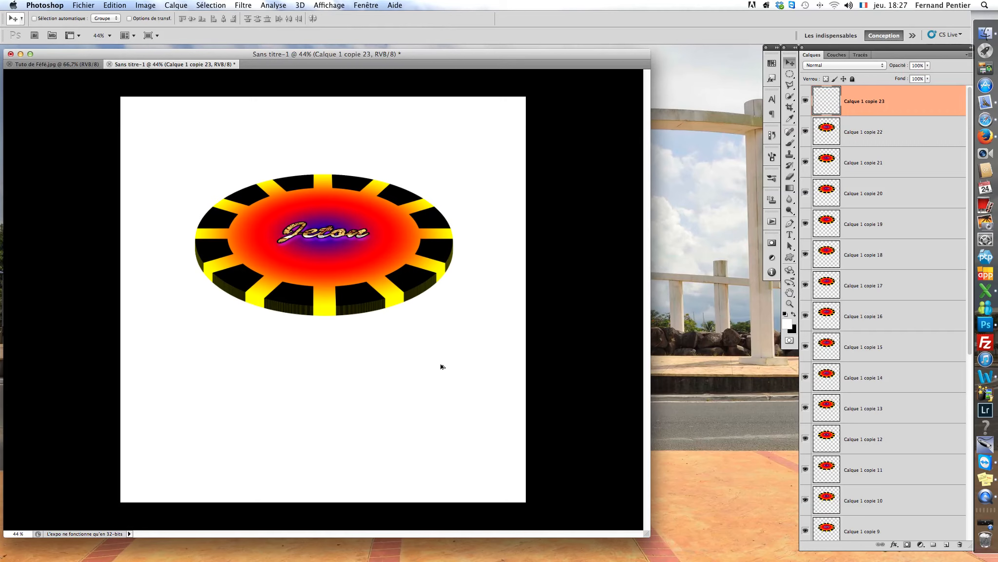
{"action": "key", "text": "alt+Up"}
{"action": "key", "text": "alt+Up"}
{"action": "key", "text": "alt+Up"}
{"action": "key", "text": "alt+Up"}
{"action": "key", "text": "alt+Up"}
{"action": "key", "text": "alt+Up"}
{"action": "key", "text": "alt+Up"}
{"action": "key", "text": "alt+Up"}
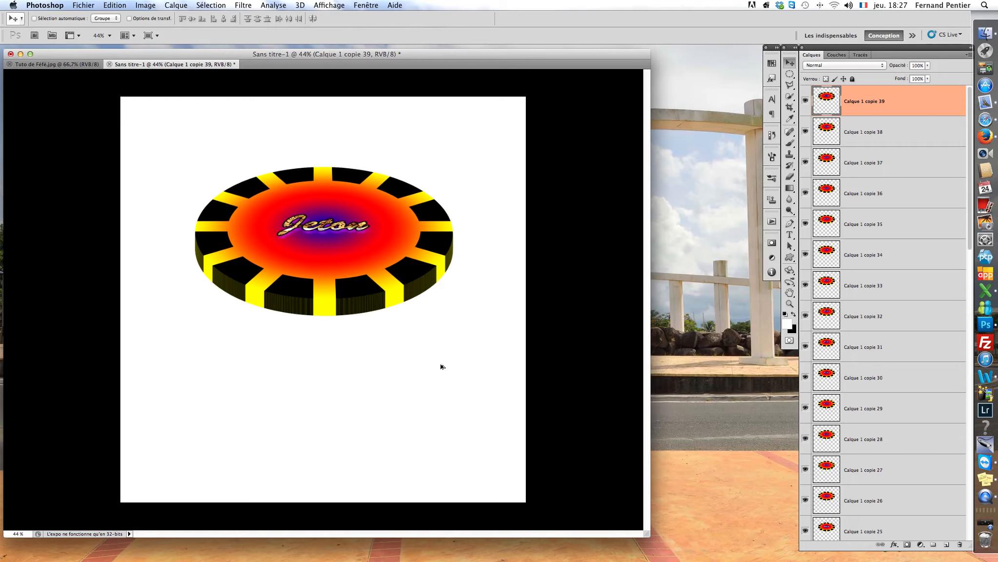
Step: Change the screen mode, hide the Arrière-plan layer, merge all visible token layers into one, and show Arrière-plan again
{"action": "scroll", "coordinate": [443, 366], "scroll_direction": "down", "scroll_amount": 10}
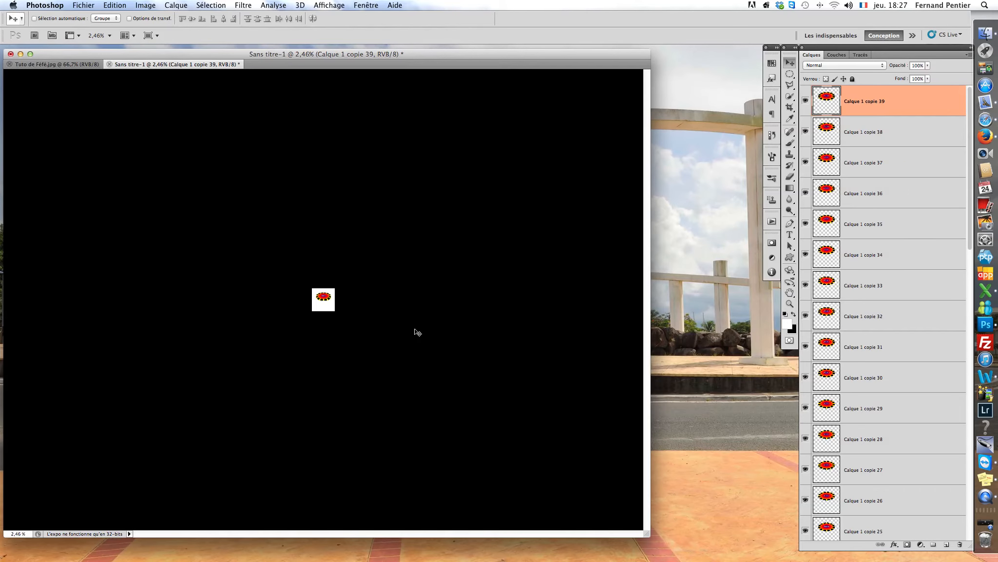
{"action": "scroll", "coordinate": [417, 332], "scroll_direction": "up", "scroll_amount": 10}
{"action": "scroll", "coordinate": [417, 332], "scroll_direction": "down", "scroll_amount": 3}
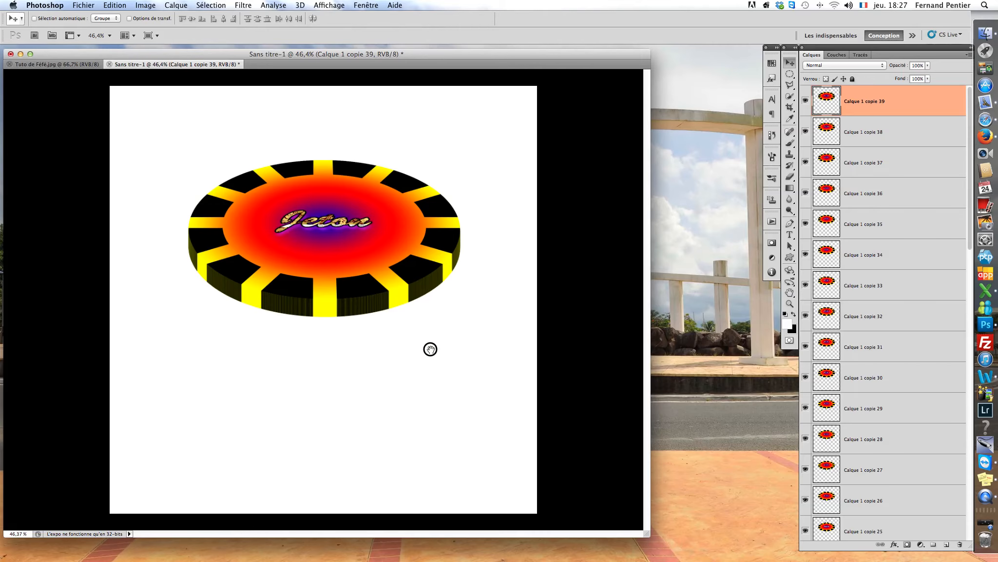
{"action": "key", "text": "f"}
{"action": "left_click_drag", "start_coordinate": [466, 292], "coordinate": [396, 301]}
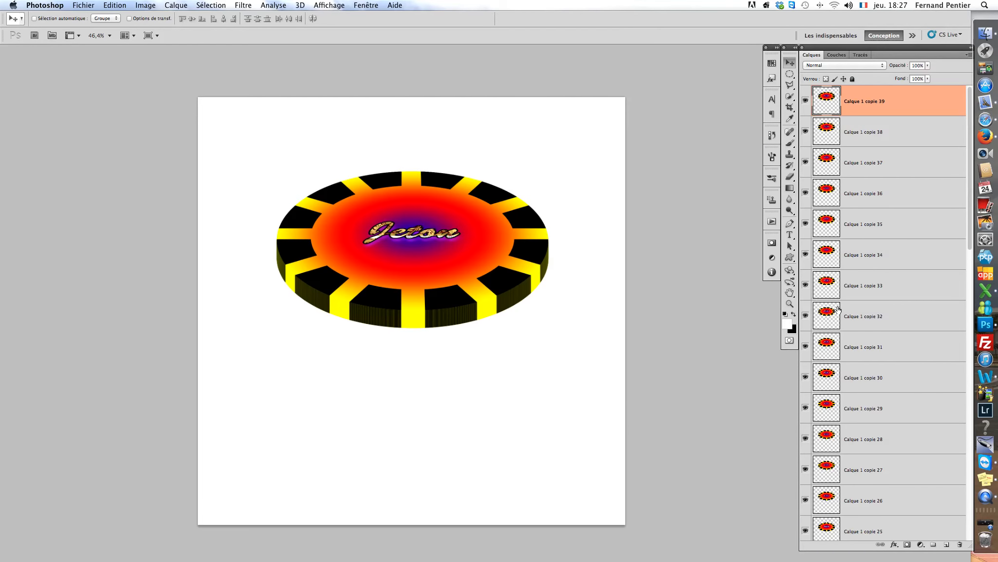
{"action": "scroll", "coordinate": [836, 305], "scroll_direction": "down", "scroll_amount": 10}
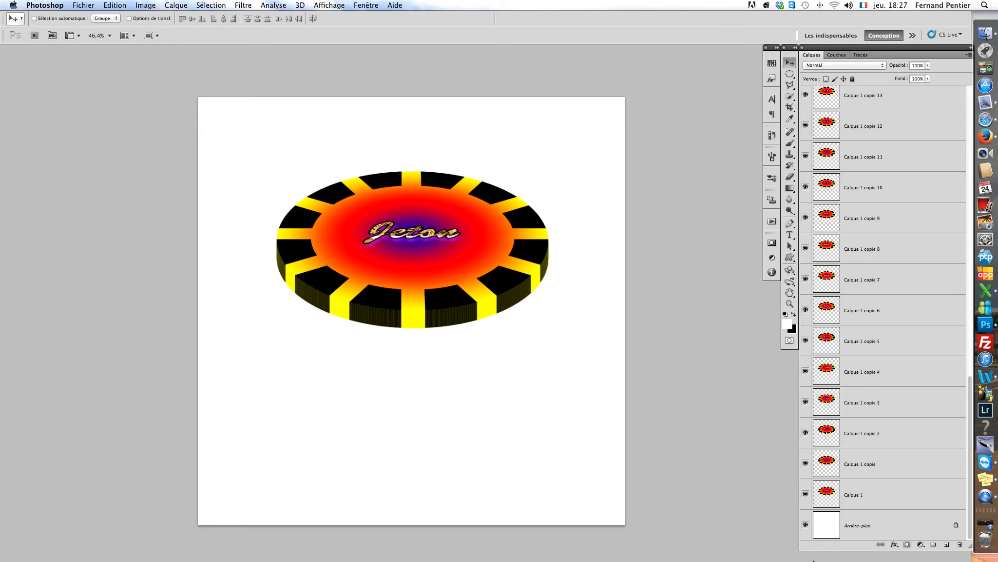
{"action": "left_click", "coordinate": [806, 526]}
{"action": "right_click", "coordinate": [903, 96]}
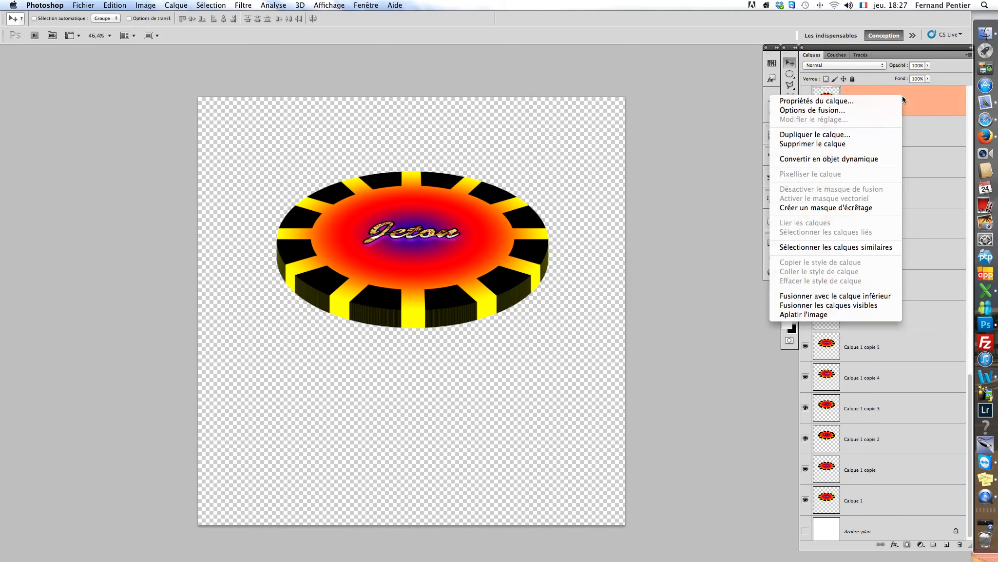
{"action": "left_click", "coordinate": [872, 305]}
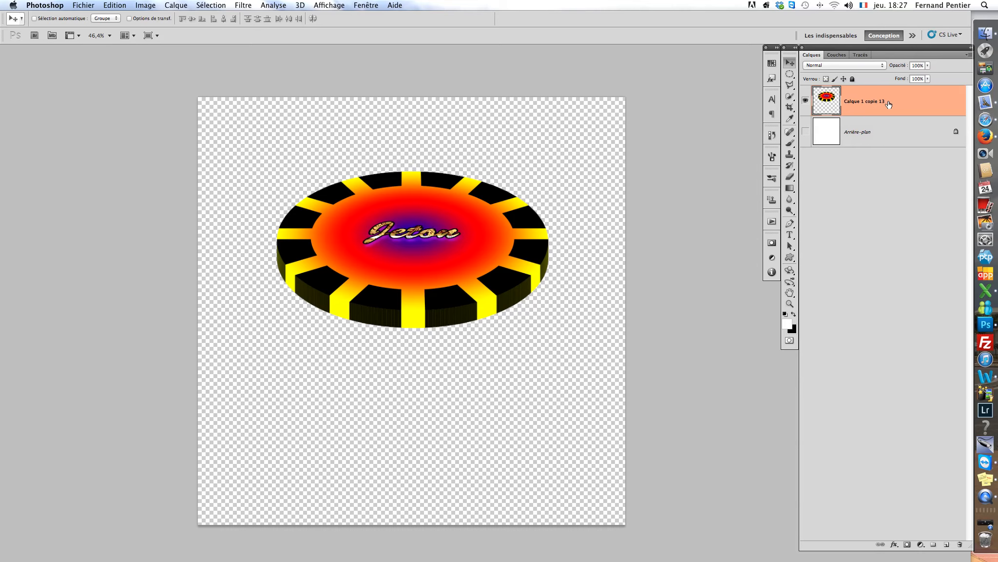
{"action": "left_click", "coordinate": [806, 131]}
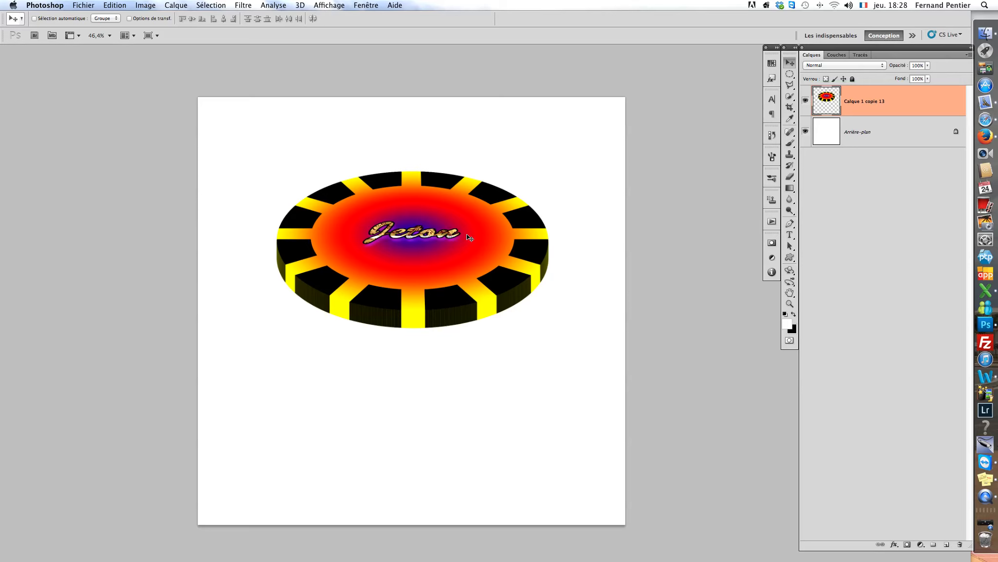
Step: Move the merged token slightly down and to the right on the canvas
{"action": "left_click_drag", "start_coordinate": [420, 240], "coordinate": [431, 257]}
{"action": "scroll", "coordinate": [445, 269], "scroll_direction": "up", "scroll_amount": 2}
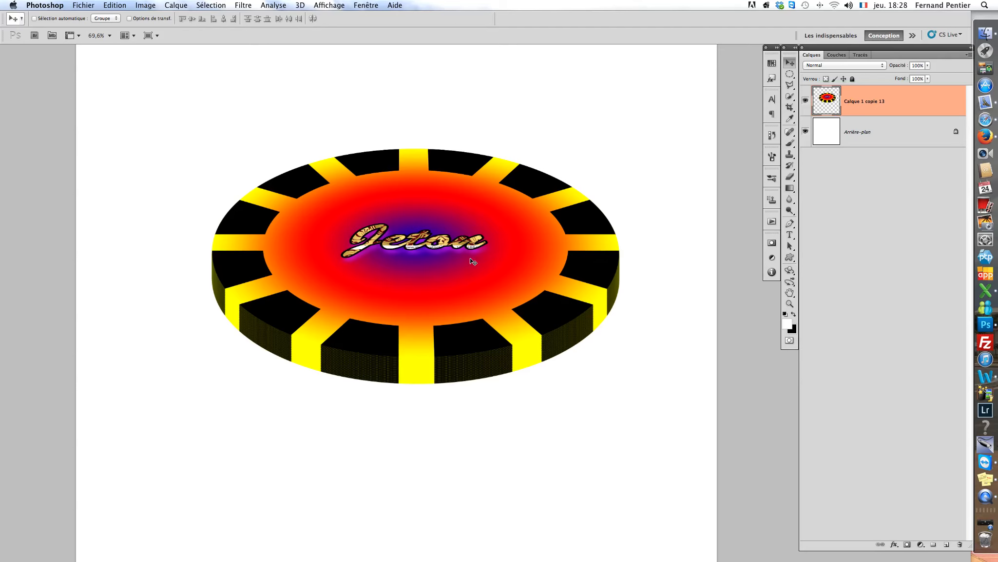
{"action": "scroll", "coordinate": [479, 258], "scroll_direction": "down", "scroll_amount": 2}
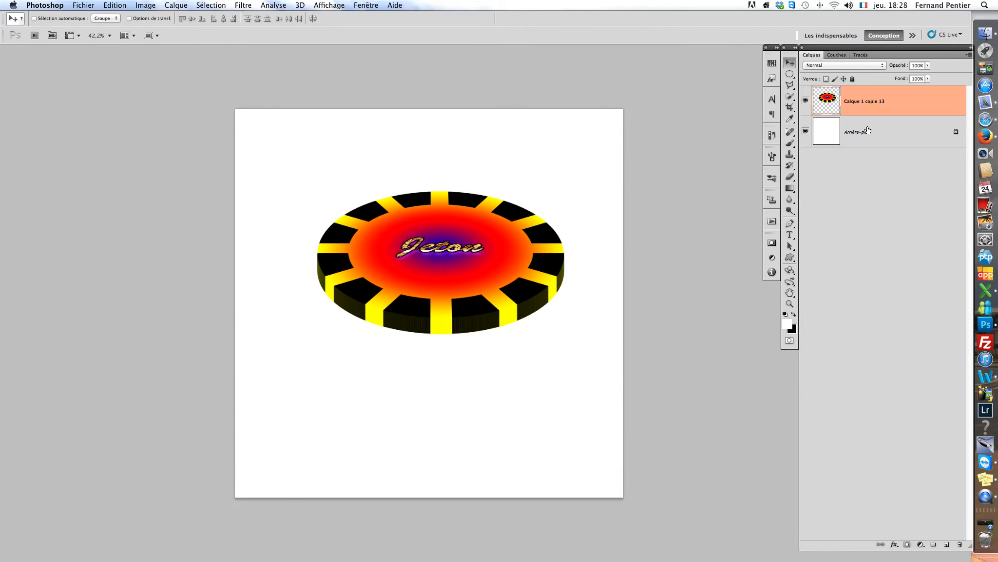
Step: Fill the Arrière-plan layer with a vertical linear gradient using the copper preset, running from bottom to top
{"action": "left_click", "coordinate": [897, 138]}
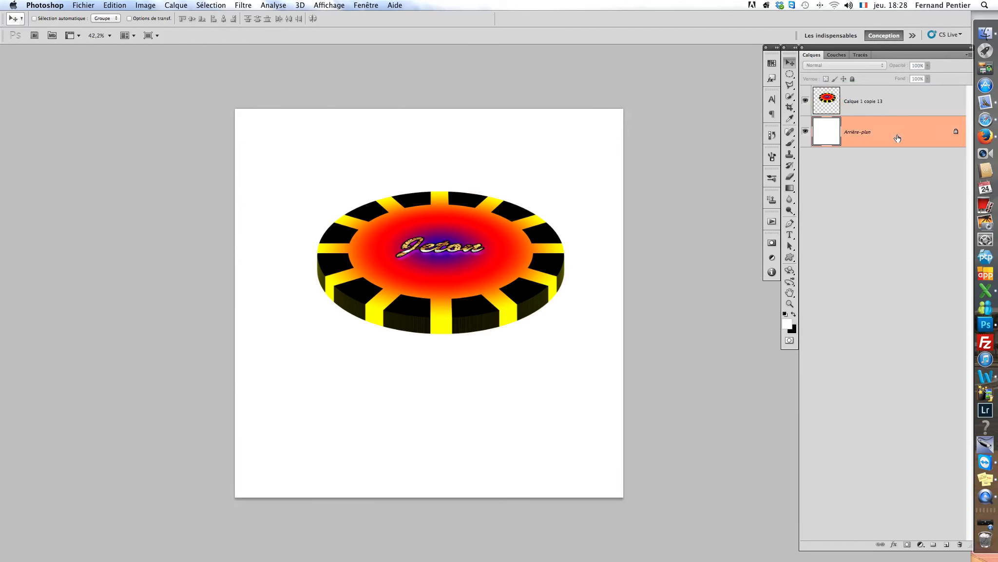
{"action": "left_click", "coordinate": [790, 190]}
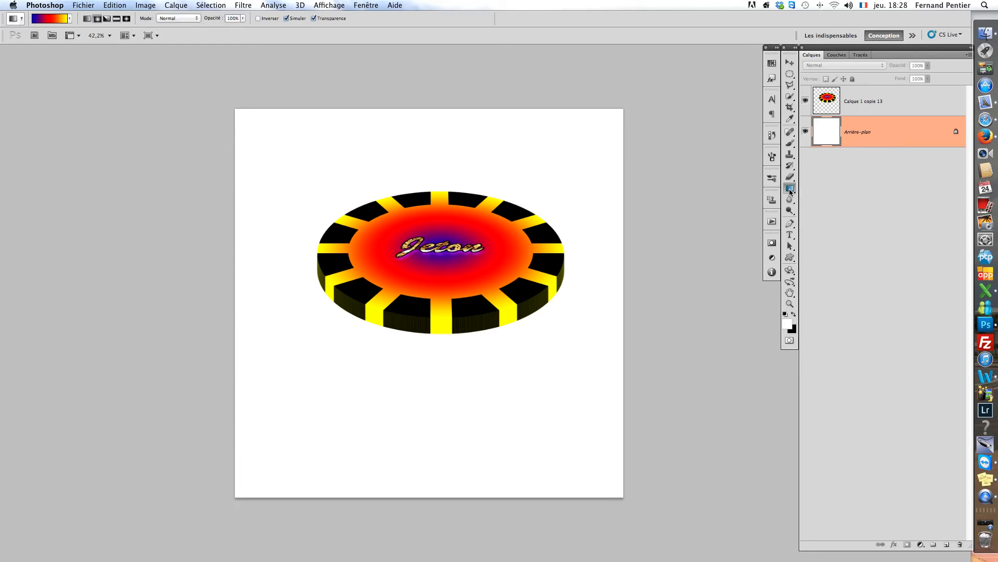
{"action": "left_click", "coordinate": [70, 19]}
{"action": "left_click", "coordinate": [81, 52]}
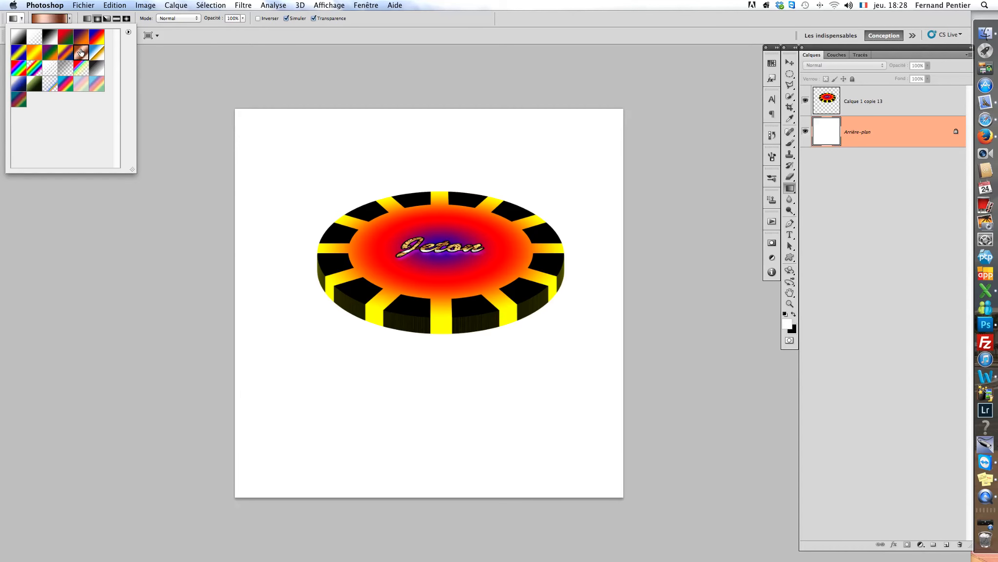
{"action": "left_click", "coordinate": [228, 30]}
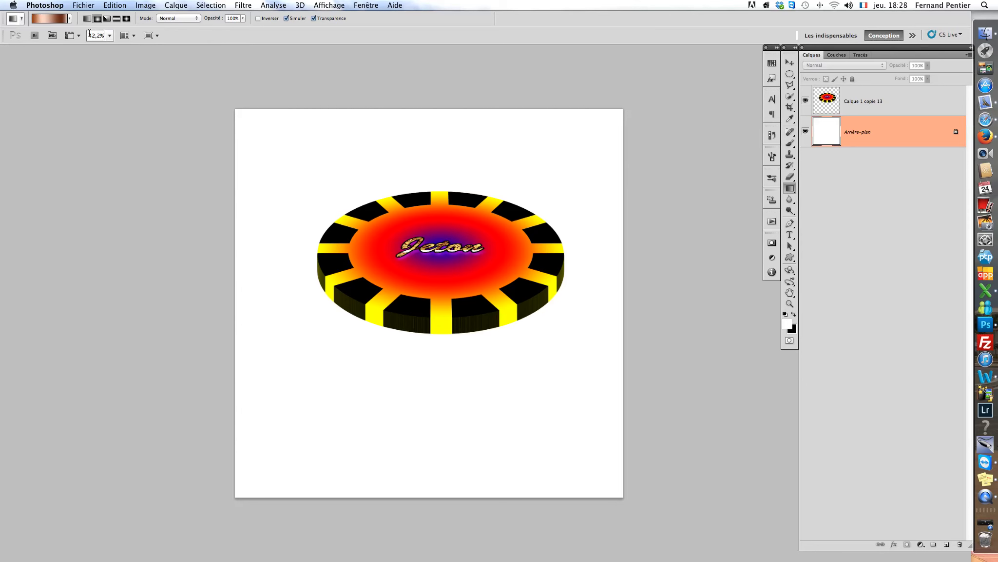
{"action": "left_click", "coordinate": [88, 19]}
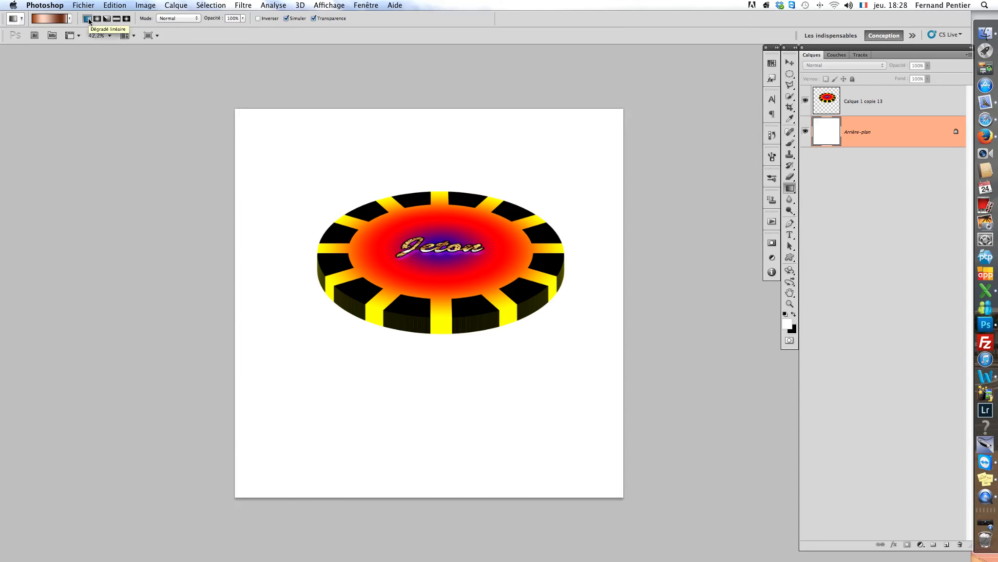
{"action": "left_click_drag", "start_coordinate": [439, 463], "coordinate": [434, 79]}
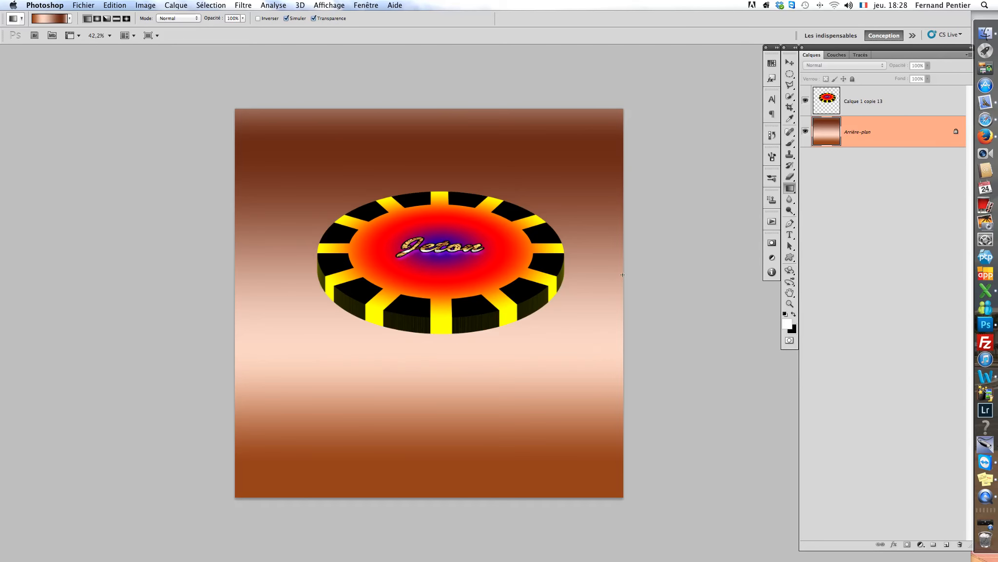
Step: Add a black drop shadow below the token in Produit mode with 55% opacity, 83° angle, 337 px distance, 11% spread and 128 px size
{"action": "left_click", "coordinate": [828, 97]}
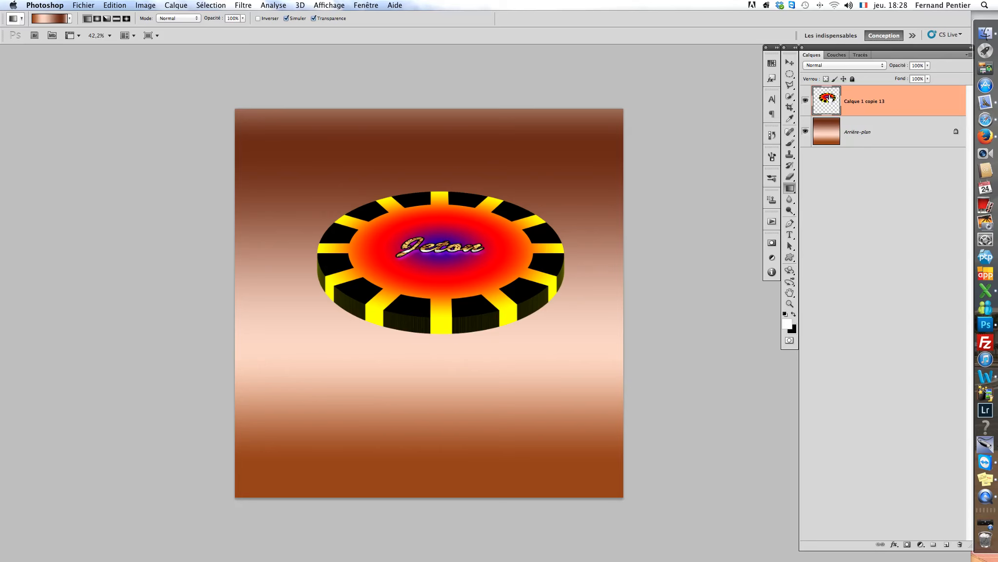
{"action": "left_click", "coordinate": [894, 544]}
{"action": "left_click", "coordinate": [922, 457]}
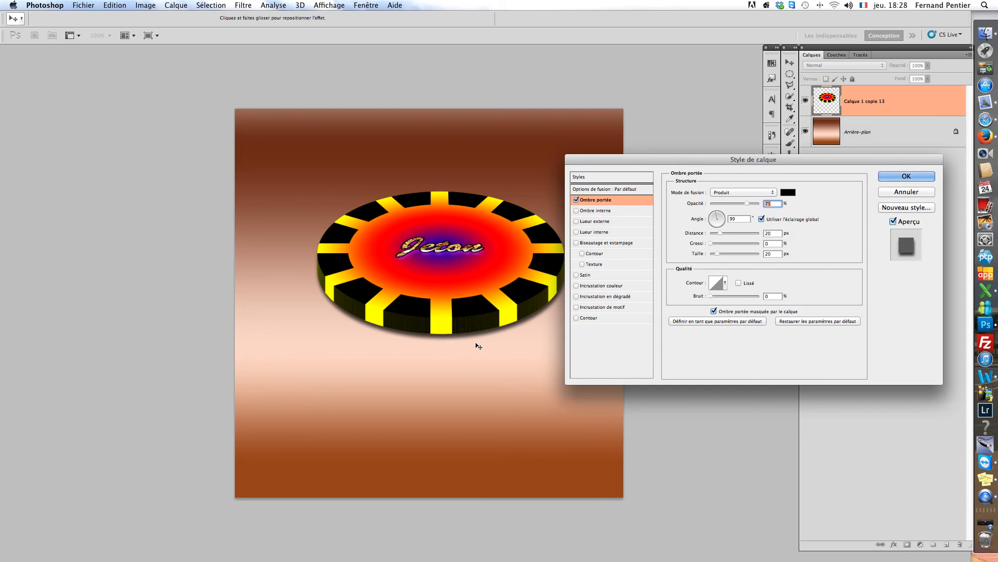
{"action": "left_click_drag", "start_coordinate": [465, 337], "coordinate": [456, 399]}
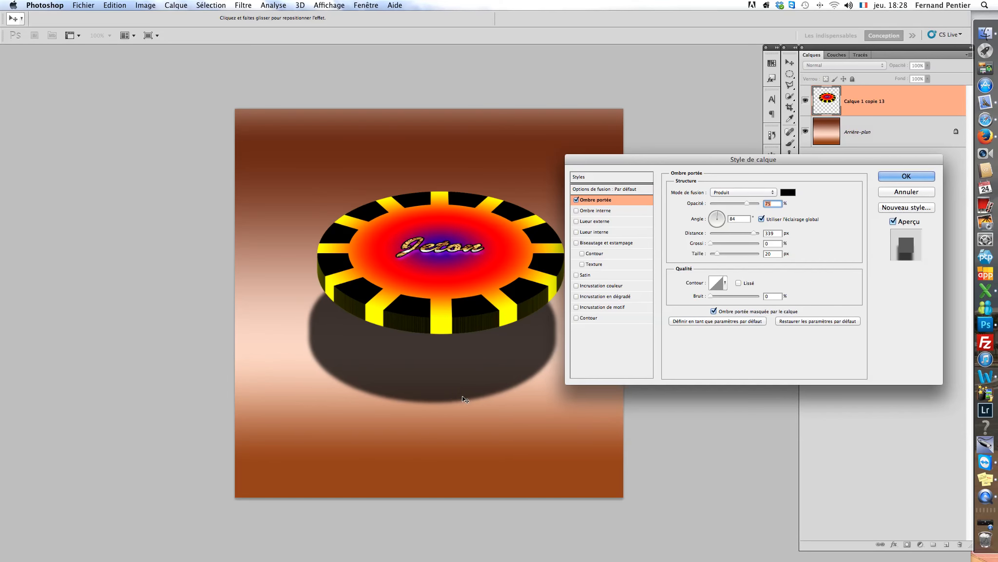
{"action": "mouse_move", "coordinate": [729, 254]}
{"action": "left_mouse_down"}
{"action": "mouse_move", "coordinate": [733, 243]}
{"action": "mouse_move", "coordinate": [715, 244]}
{"action": "left_mouse_up"}
{"action": "left_click", "coordinate": [728, 244]}
{"action": "left_click_drag", "start_coordinate": [747, 204], "coordinate": [737, 206]}
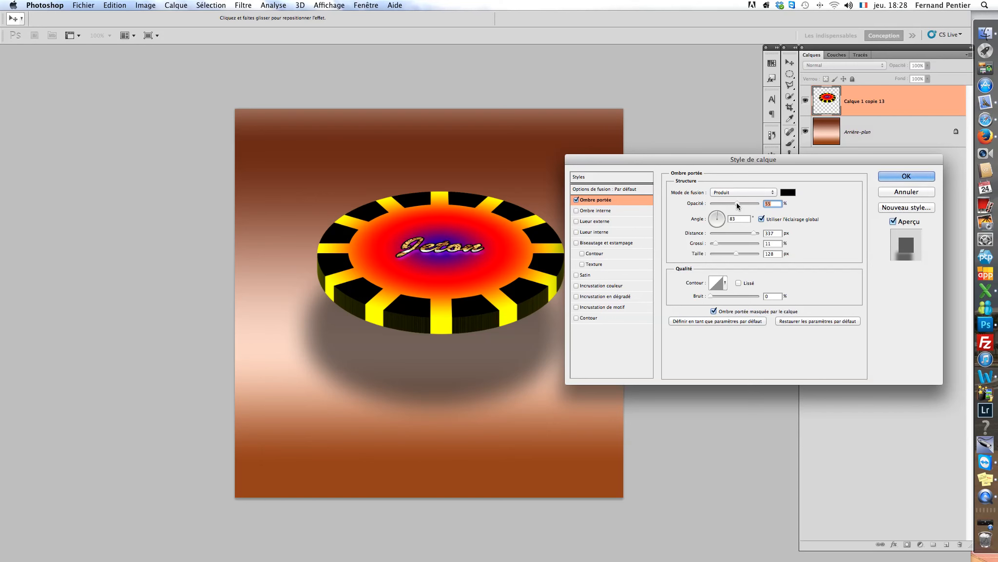
Step: Adjust the token's drop shadow to 72% opacity, 98° angle, 339 px distance and 243 px size, and apply the layer style
{"action": "left_click_drag", "start_coordinate": [735, 253], "coordinate": [757, 253]}
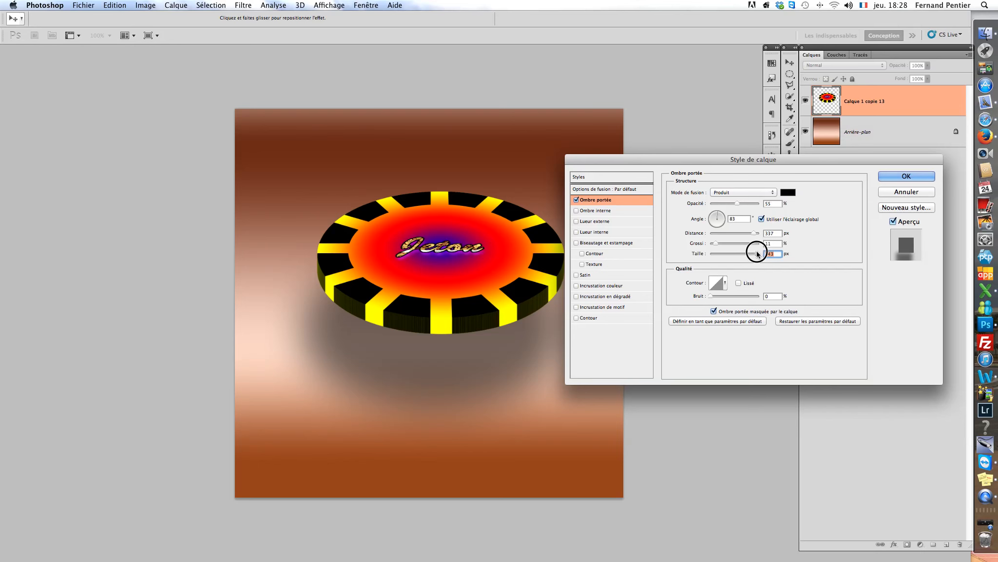
{"action": "left_click_drag", "start_coordinate": [749, 207], "coordinate": [755, 204]}
{"action": "left_click_drag", "start_coordinate": [752, 206], "coordinate": [745, 205]}
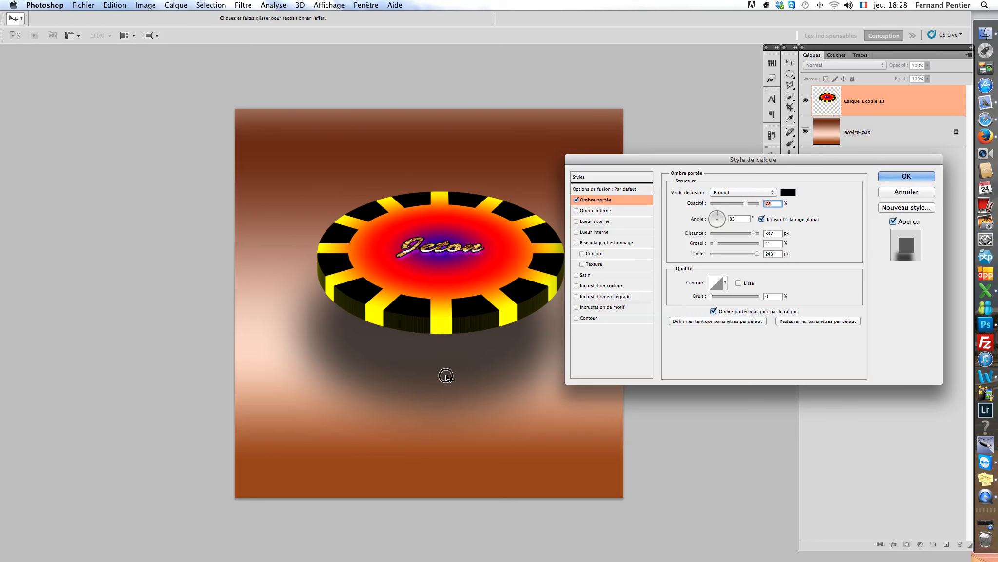
{"action": "left_click_drag", "start_coordinate": [441, 366], "coordinate": [463, 374]}
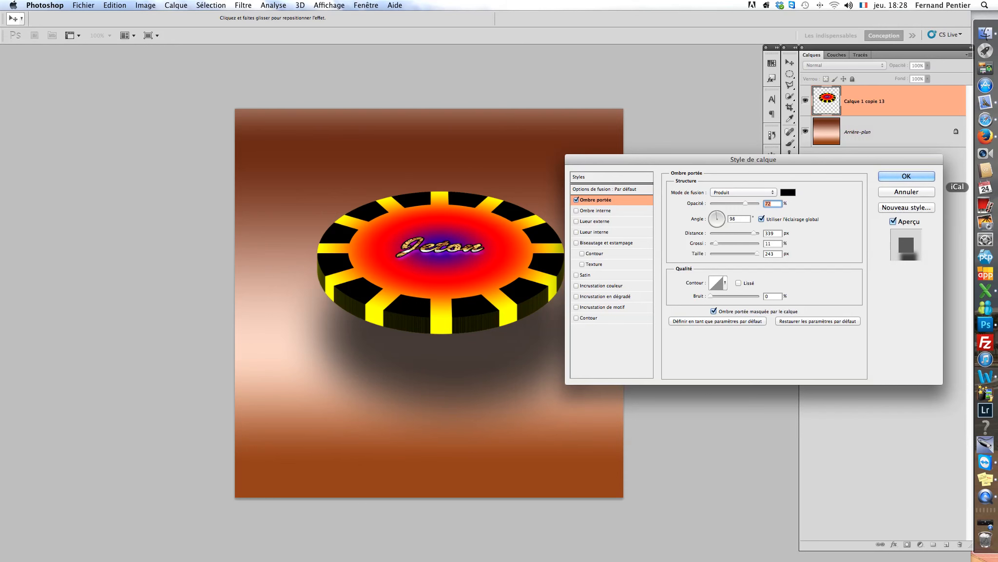
{"action": "left_click", "coordinate": [920, 176]}
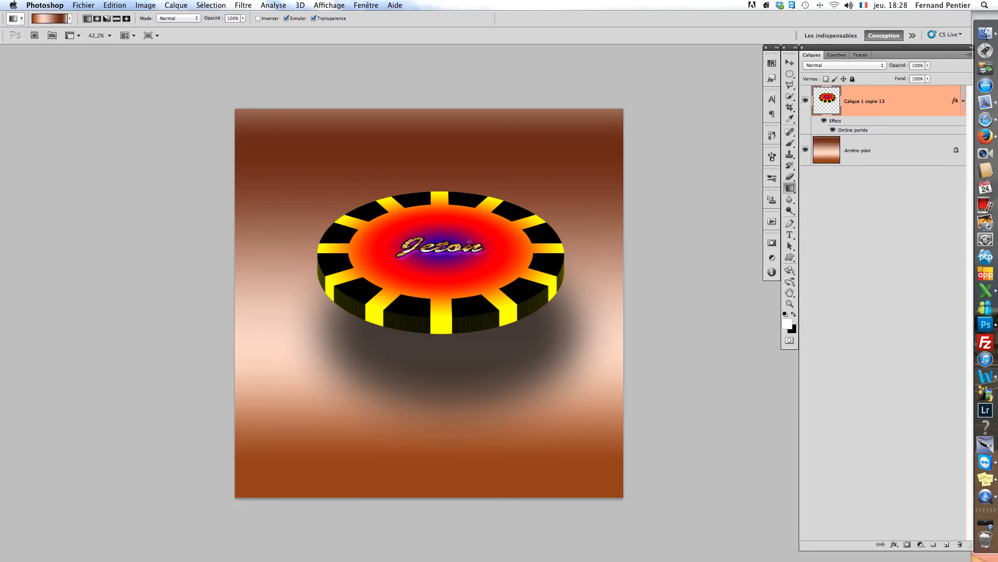
Step: Enlarge the token by about a quarter with Free Transform and center it horizontally in the lower half of the canvas
{"action": "key", "text": "v"}
{"action": "left_click_drag", "start_coordinate": [486, 219], "coordinate": [485, 276]}
{"action": "key", "text": "super+t"}
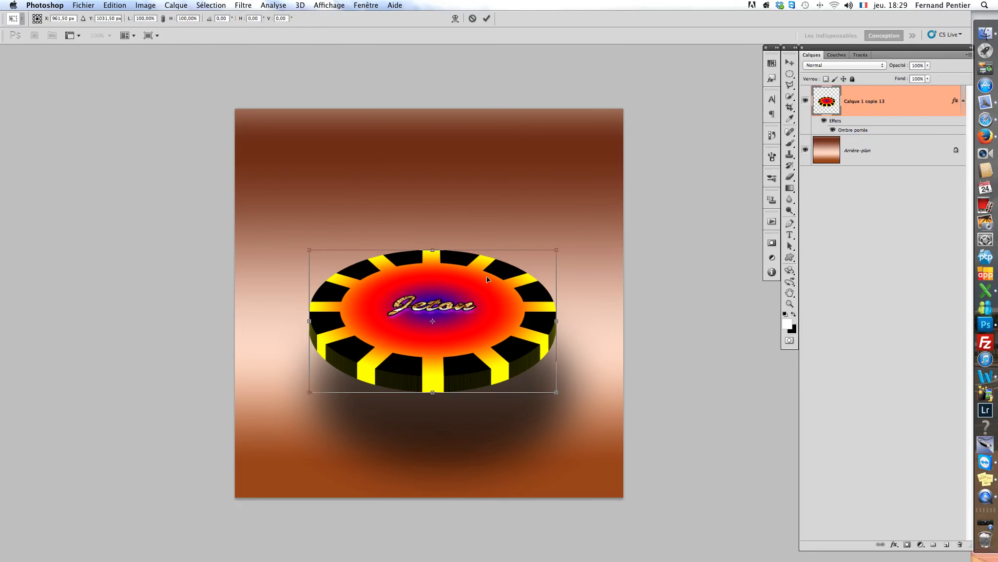
{"action": "left_click_drag", "start_coordinate": [558, 251], "coordinate": [613, 215]}
{"action": "key", "text": "Return"}
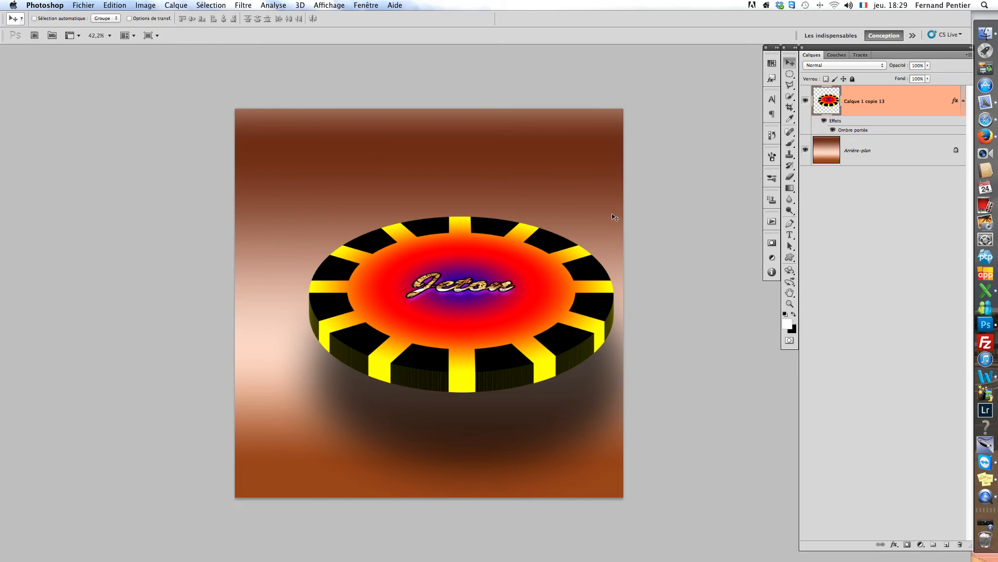
{"action": "left_click_drag", "start_coordinate": [523, 270], "coordinate": [490, 309]}
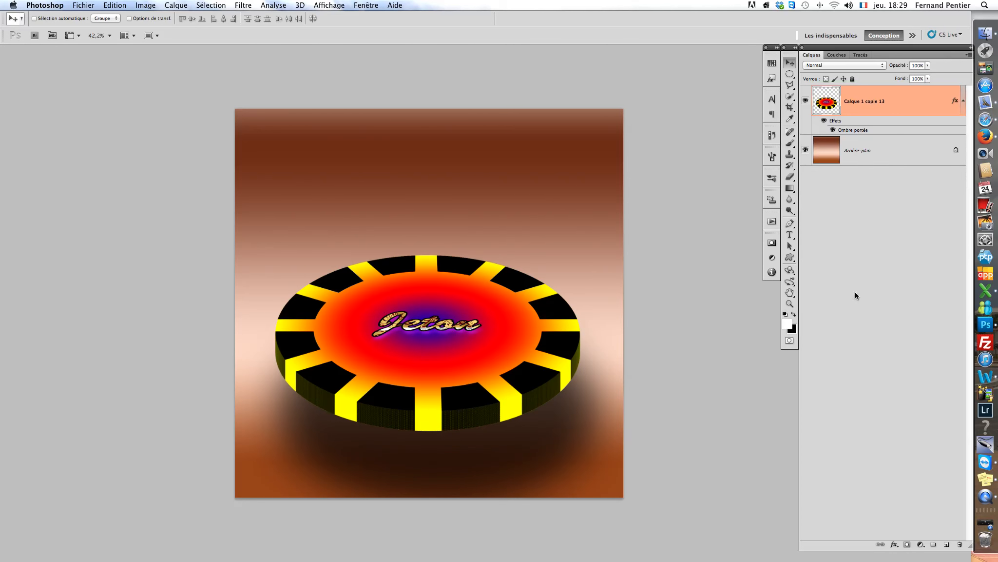
Step: Preview the token image in full-screen mode, and return to the windowed view to show the Tuto de Féfé.jpg document
{"action": "key", "text": "f"}
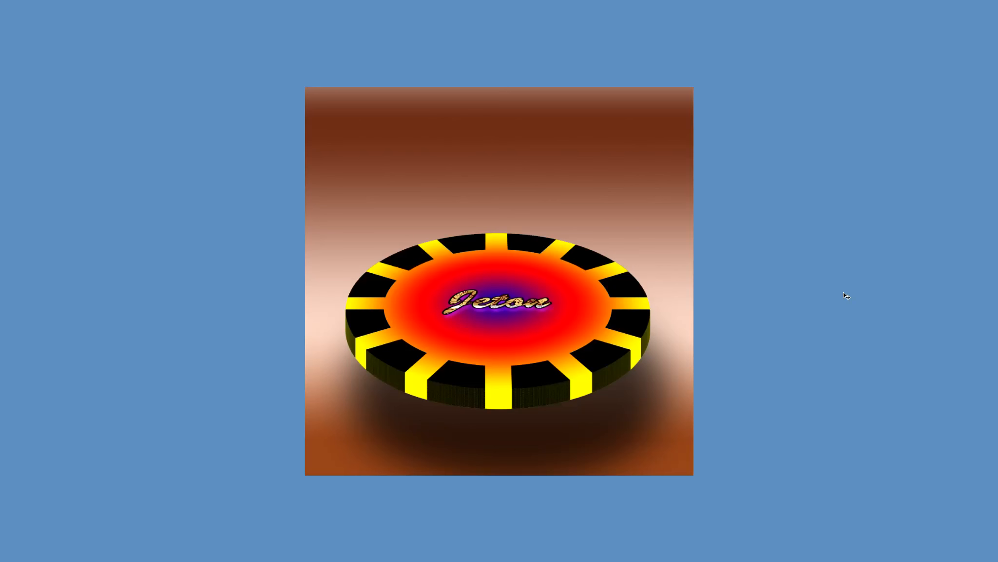
{"action": "left_click_drag", "start_coordinate": [677, 259], "coordinate": [627, 266]}
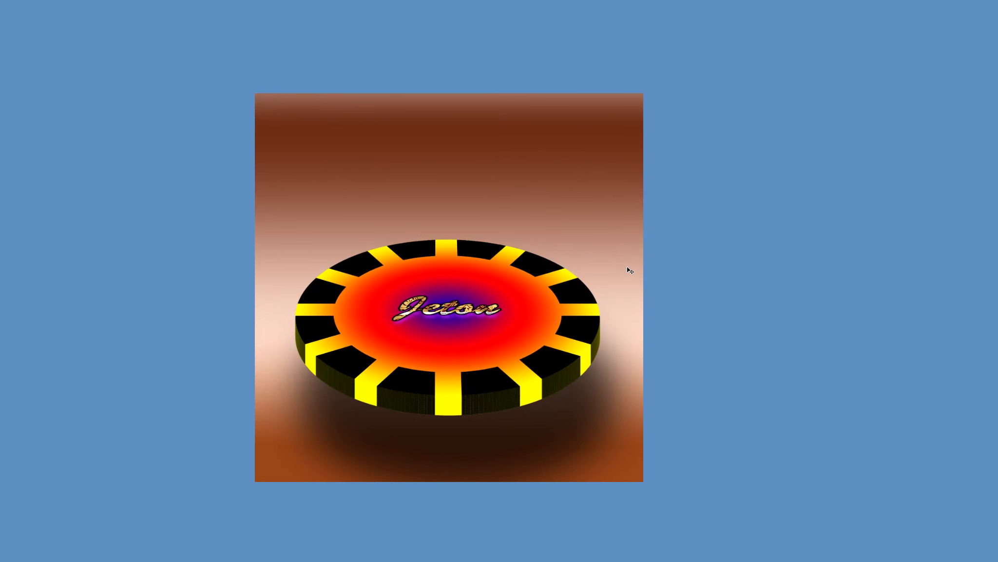
{"action": "key", "text": "f"}
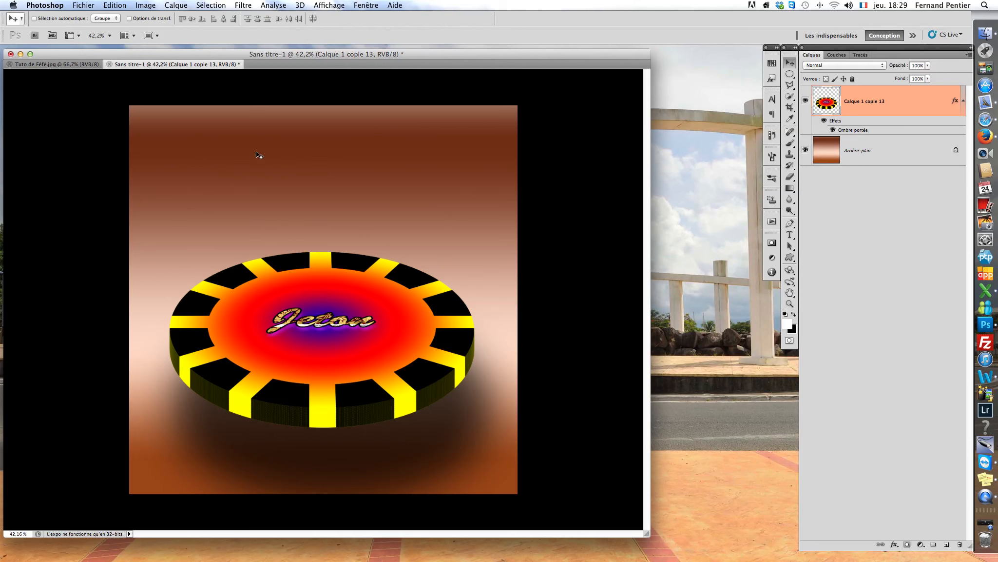
{"action": "left_click", "coordinate": [61, 66]}
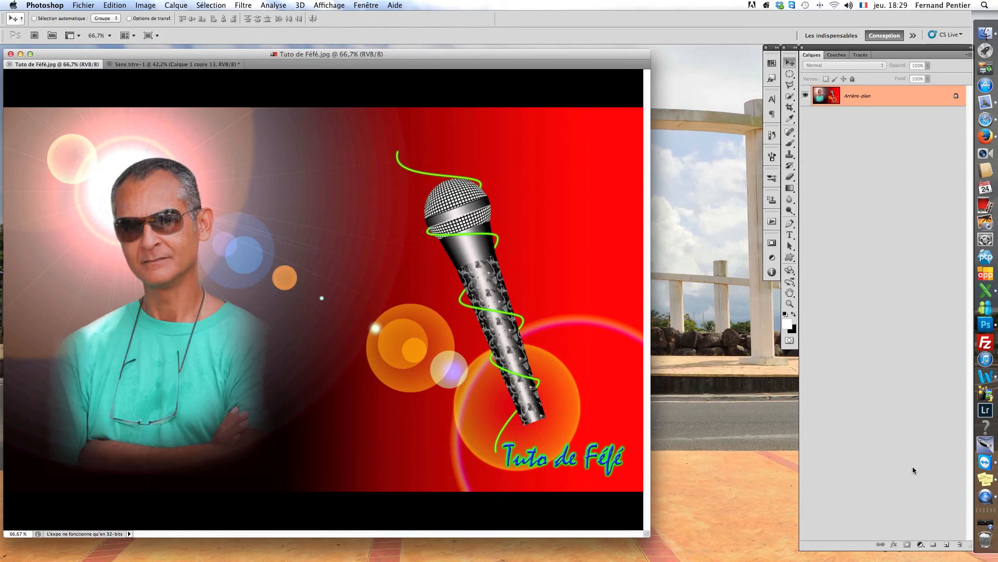